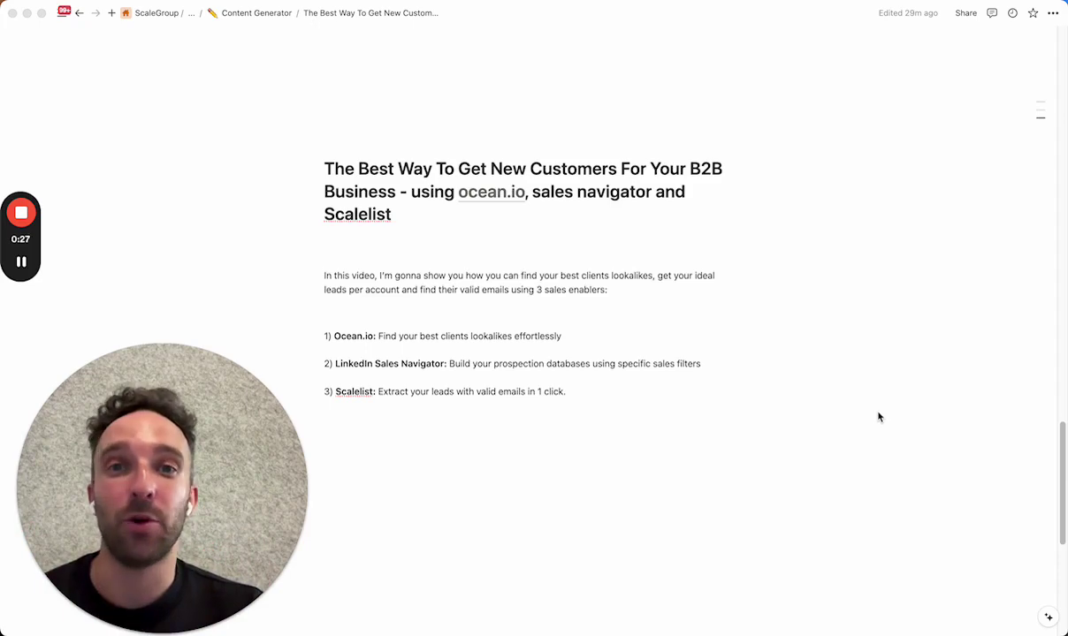
click(21, 265)
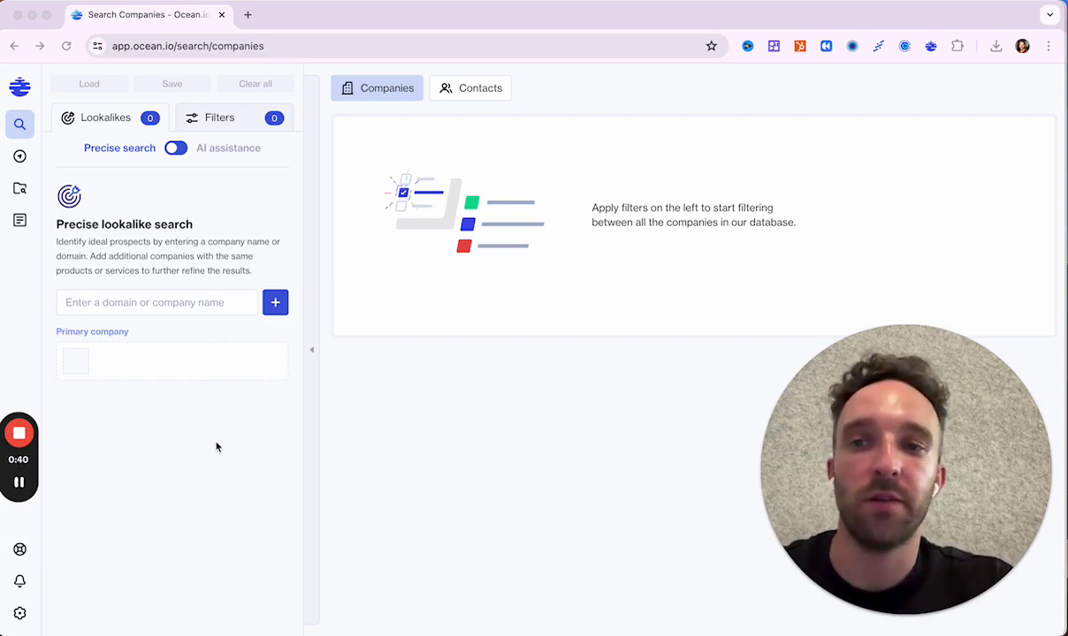
Add Stripe (stripe.com) as the primary company of the precise lookalike search in Ocean.io.
click(130, 303)
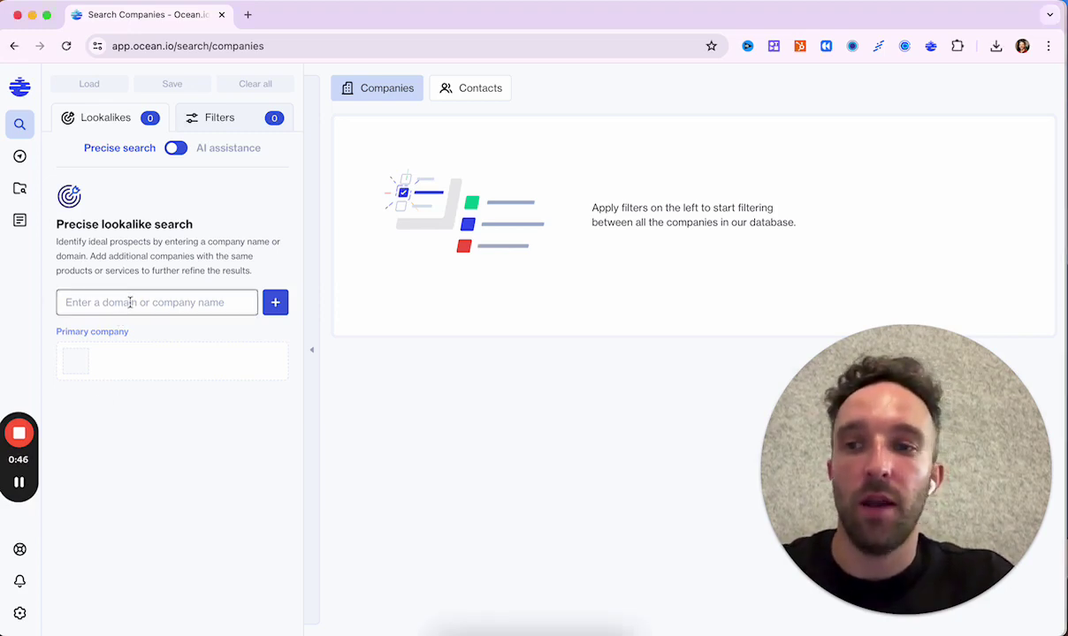
click(129, 302)
text(s)
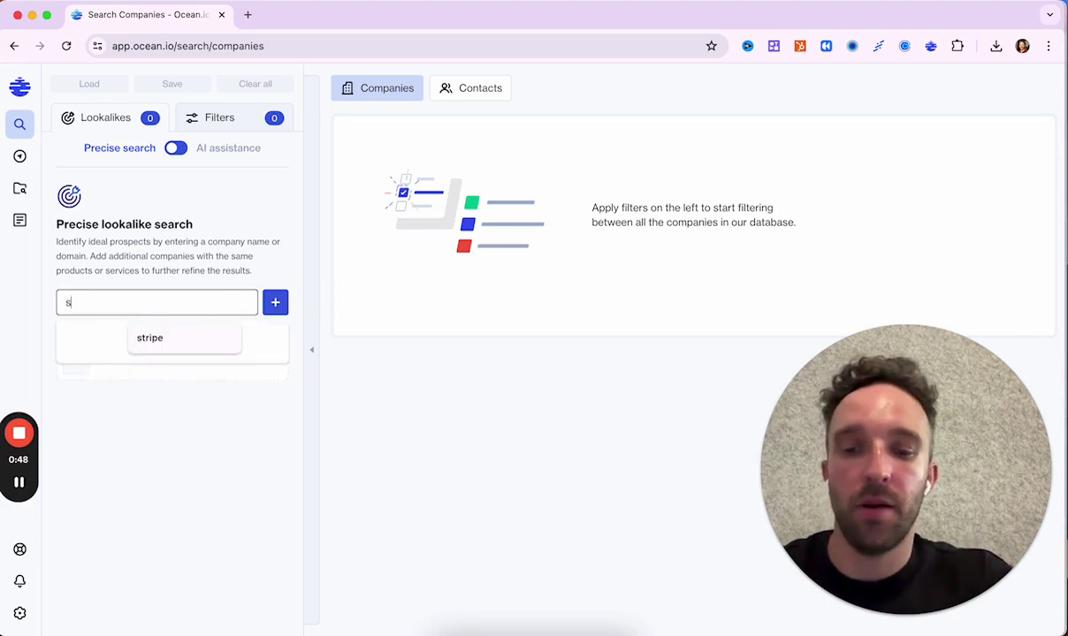
text(tripe)
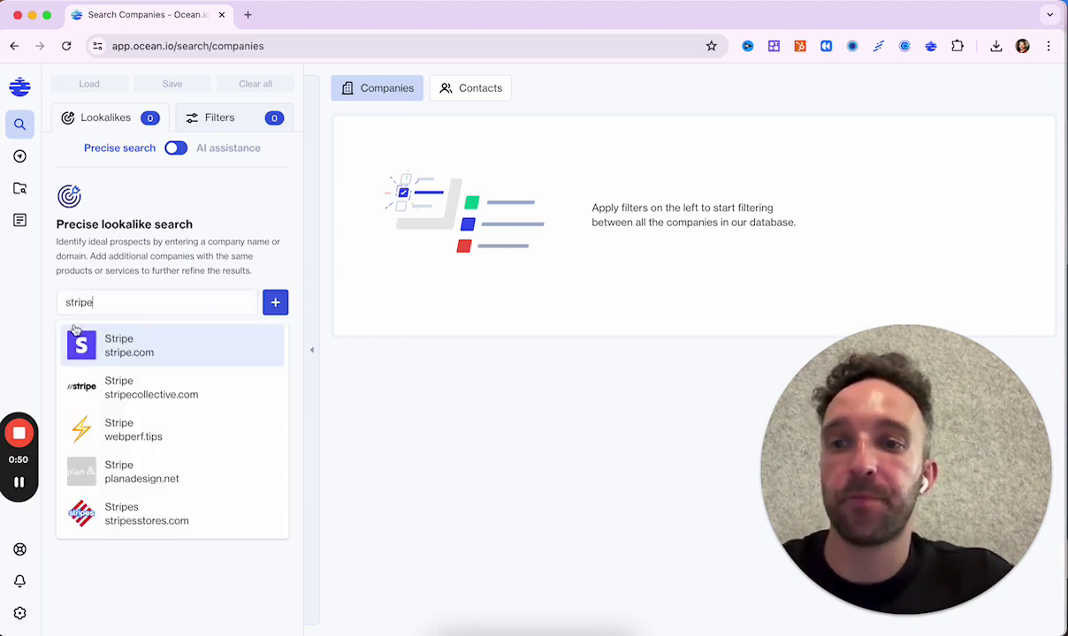
click(103, 344)
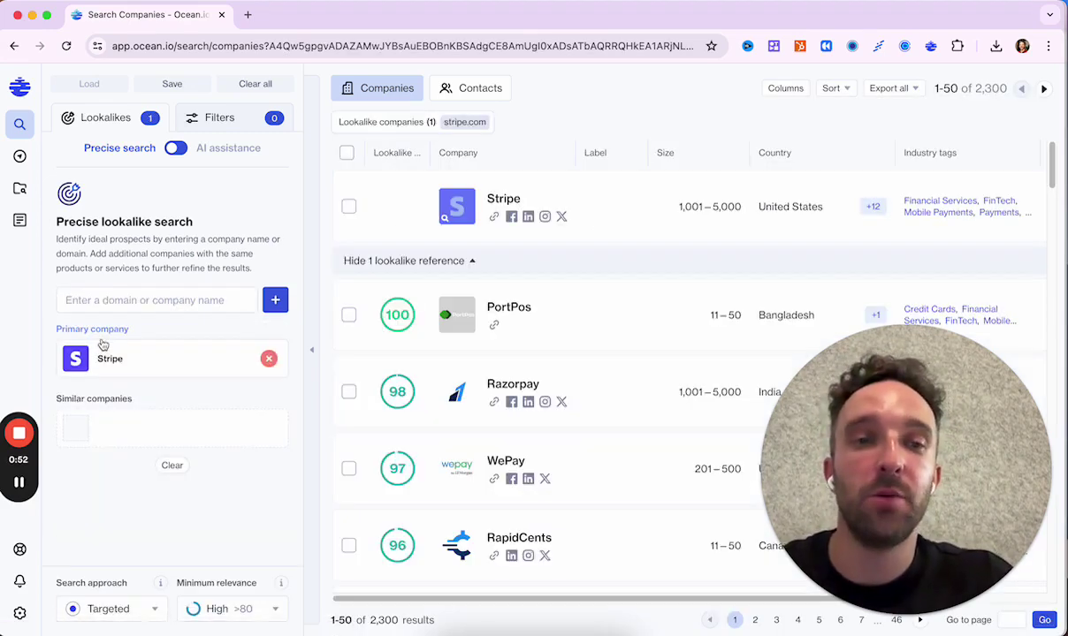
mouse_move(893, 563)
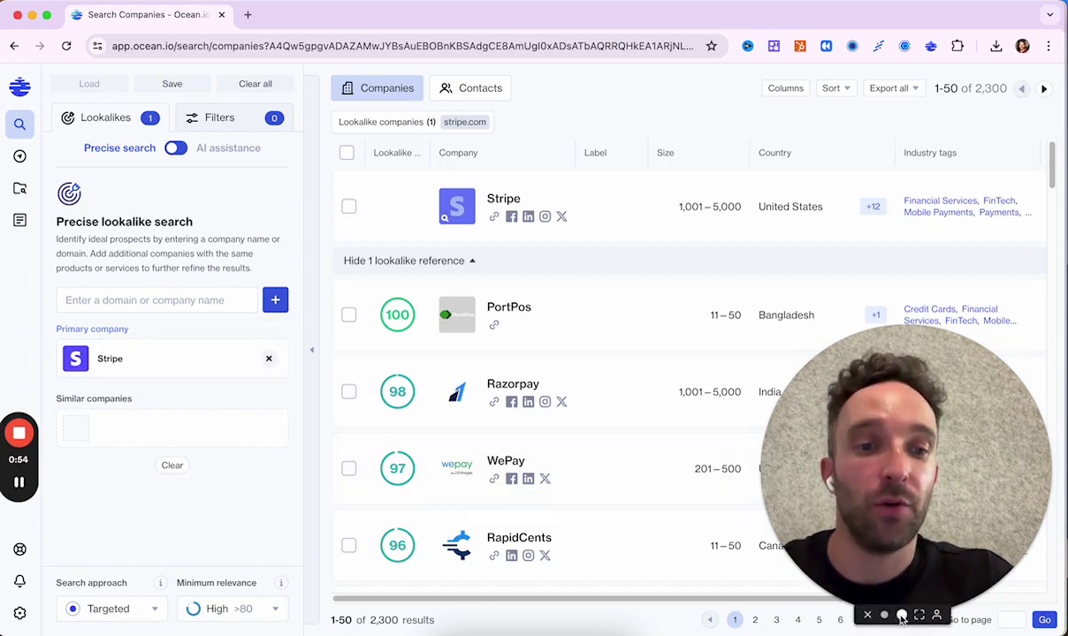
click(884, 615)
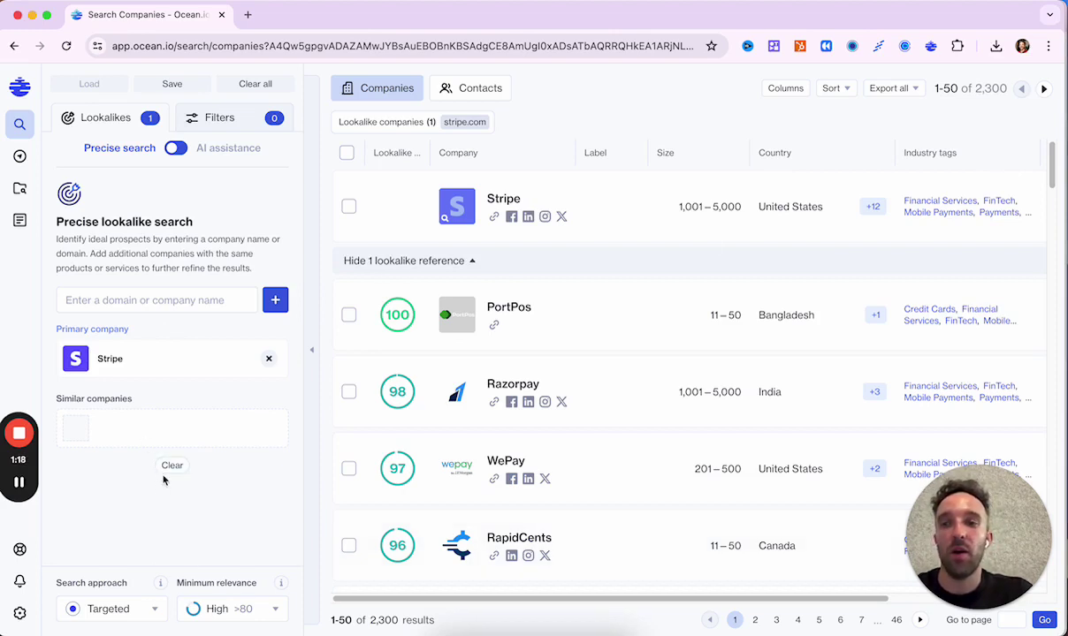
Set the minimum relevance to Very high (>85) and look through the lookalike companies.
click(246, 610)
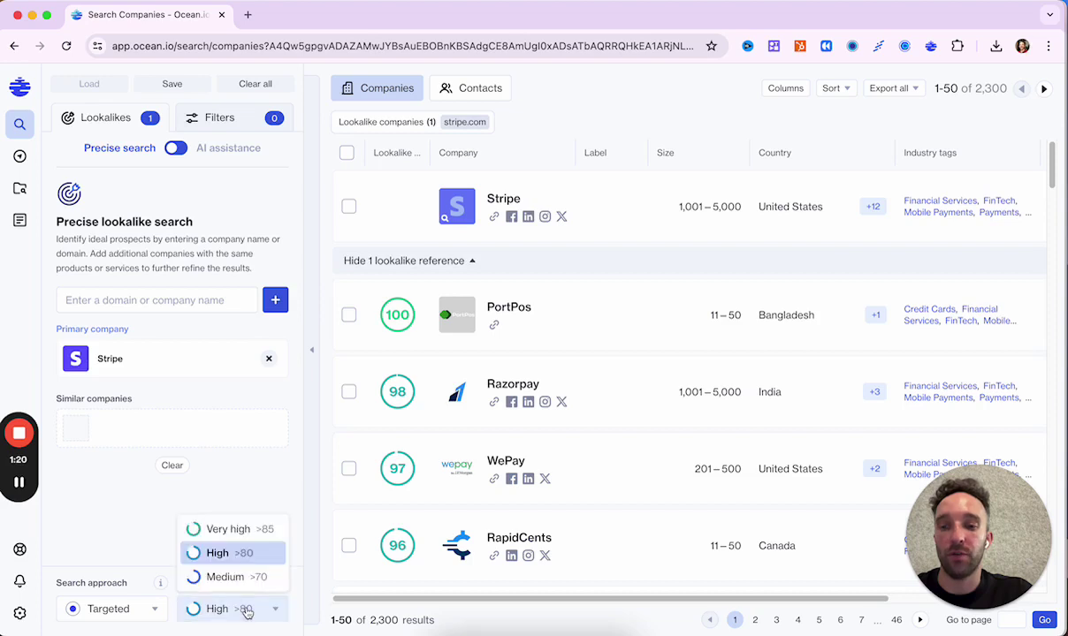
click(225, 531)
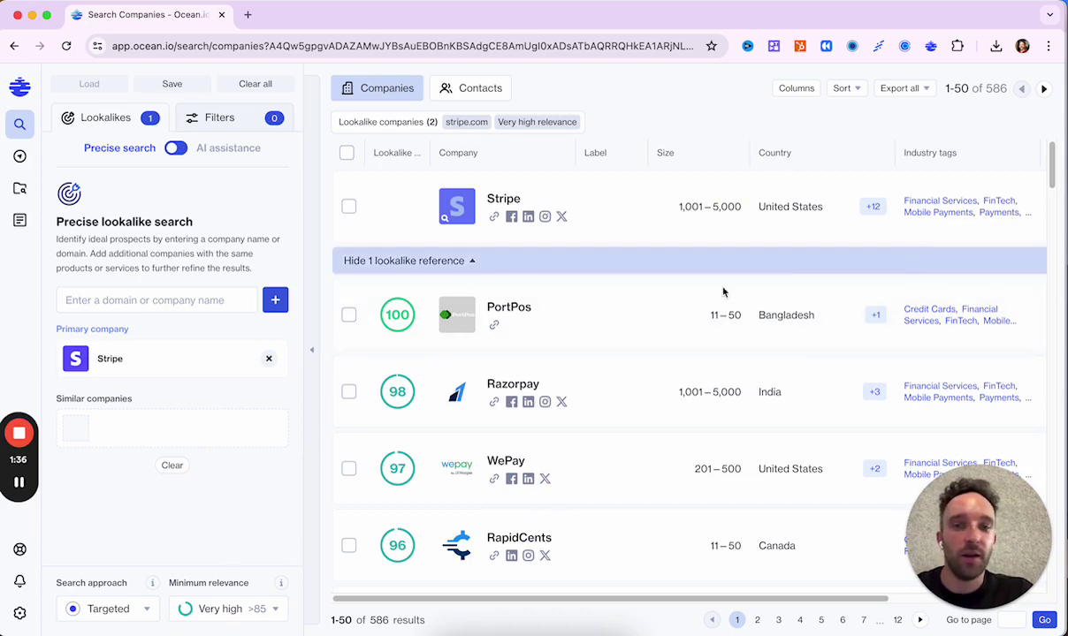
scroll(740, 346, down, 5)
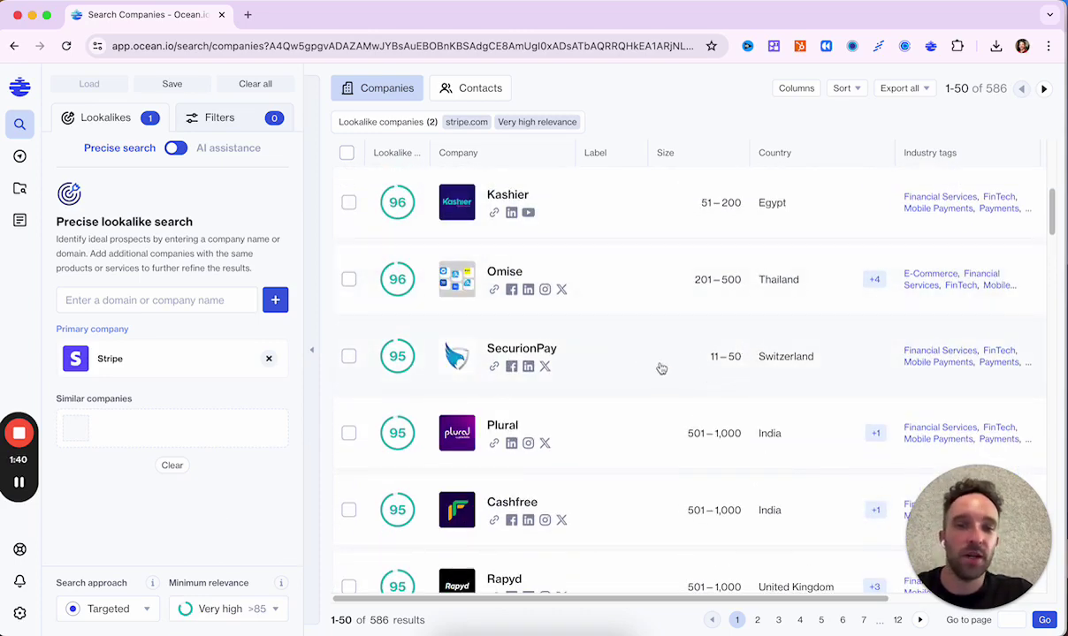
scroll(677, 364, down, 4)
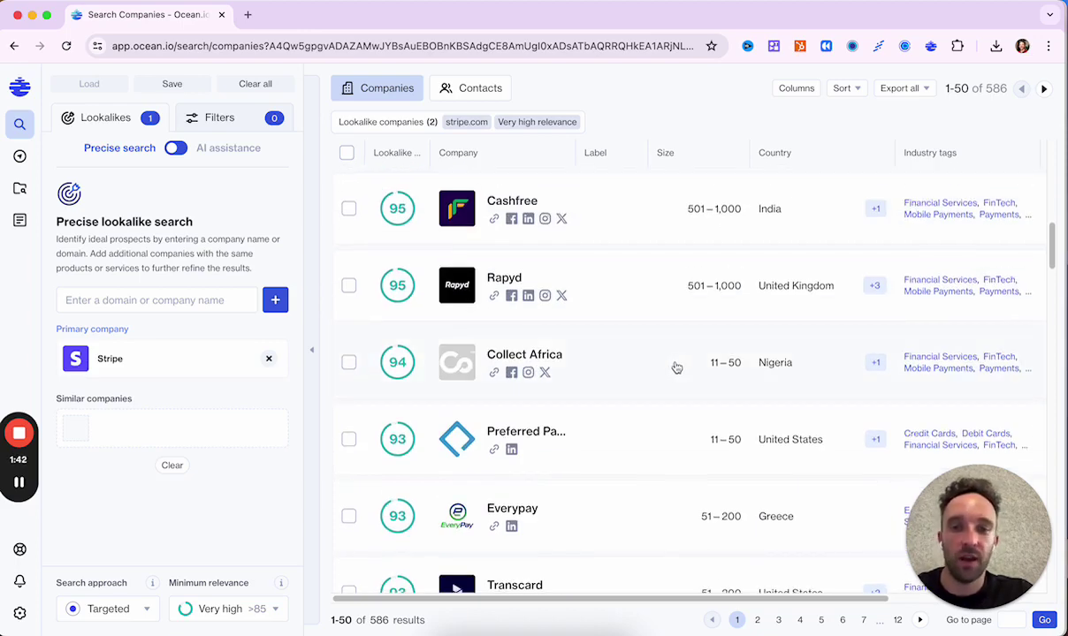
scroll(676, 367, up, 10)
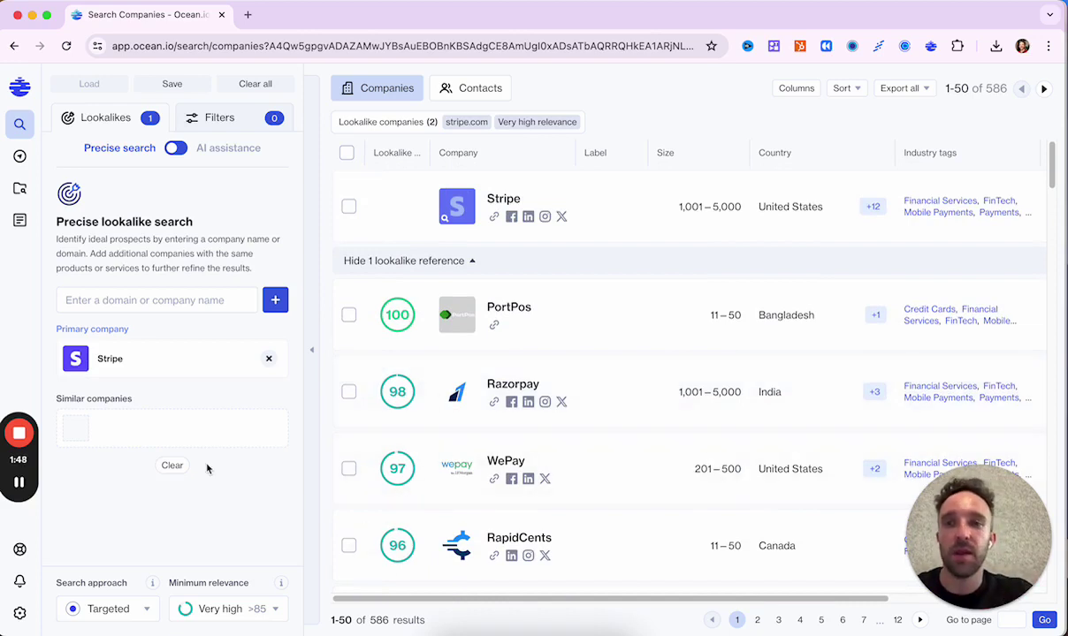
Filter the lookalikes to companies with 1,001–5,000 employees and a head office in the United States.
click(219, 117)
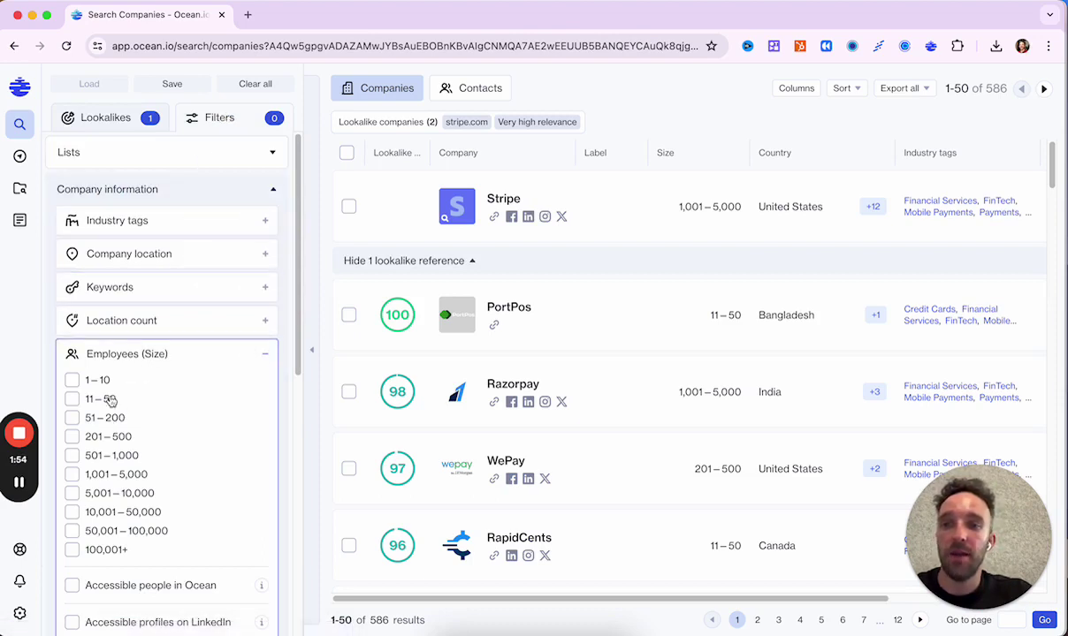
click(73, 475)
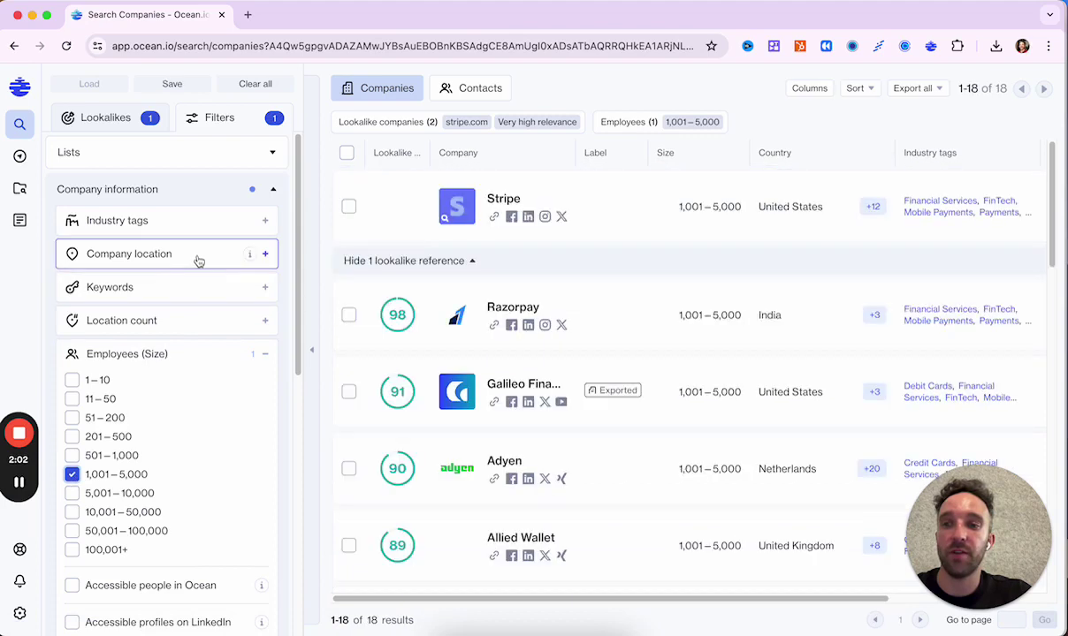
click(199, 261)
click(160, 305)
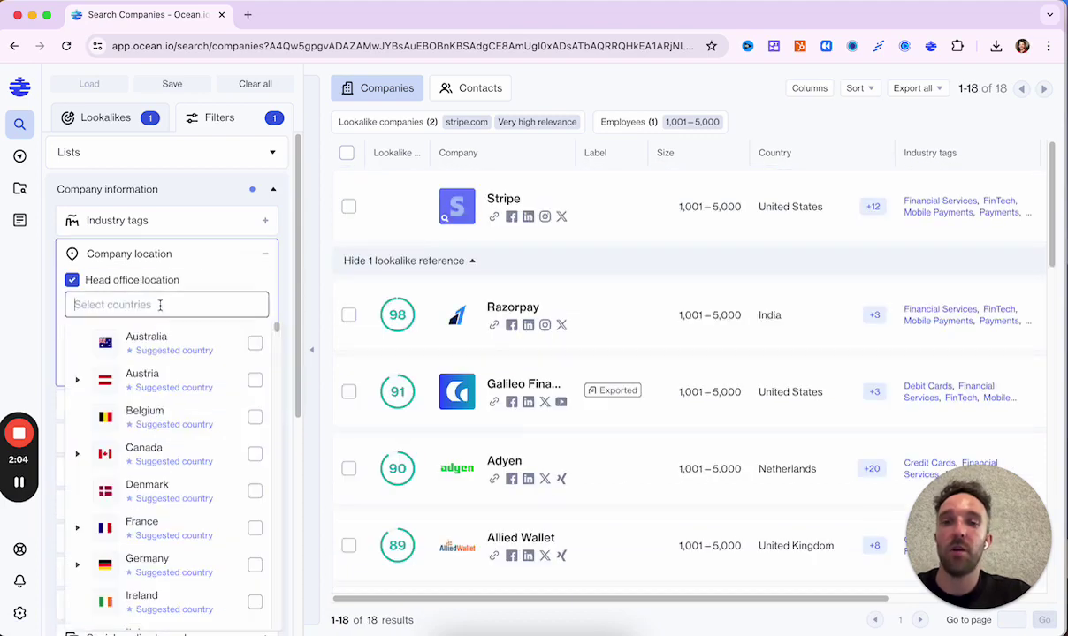
text(Unite)
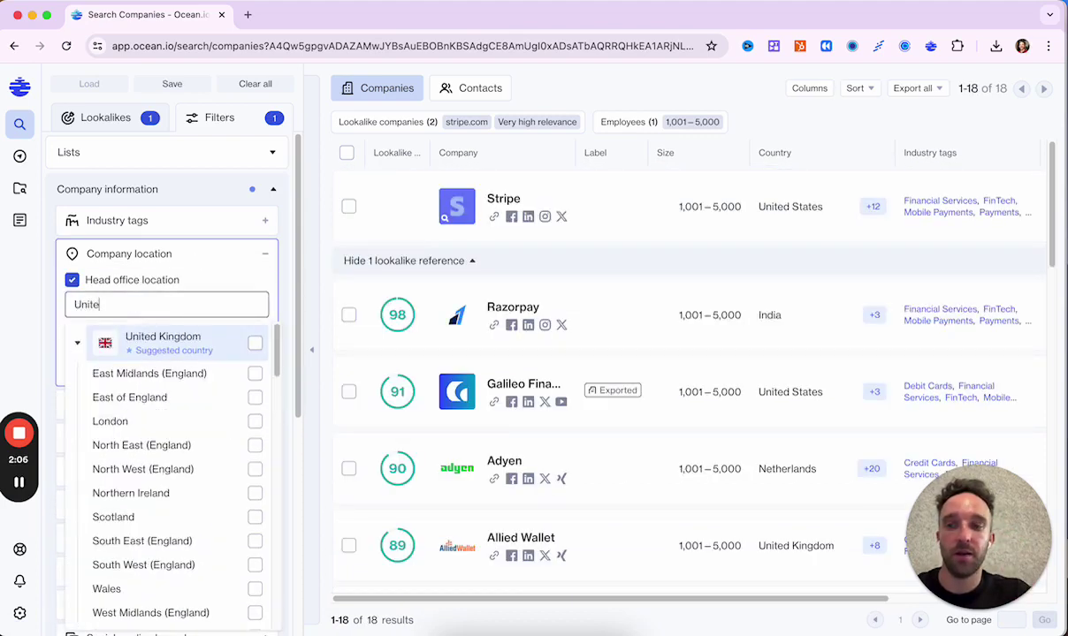
text(d stat)
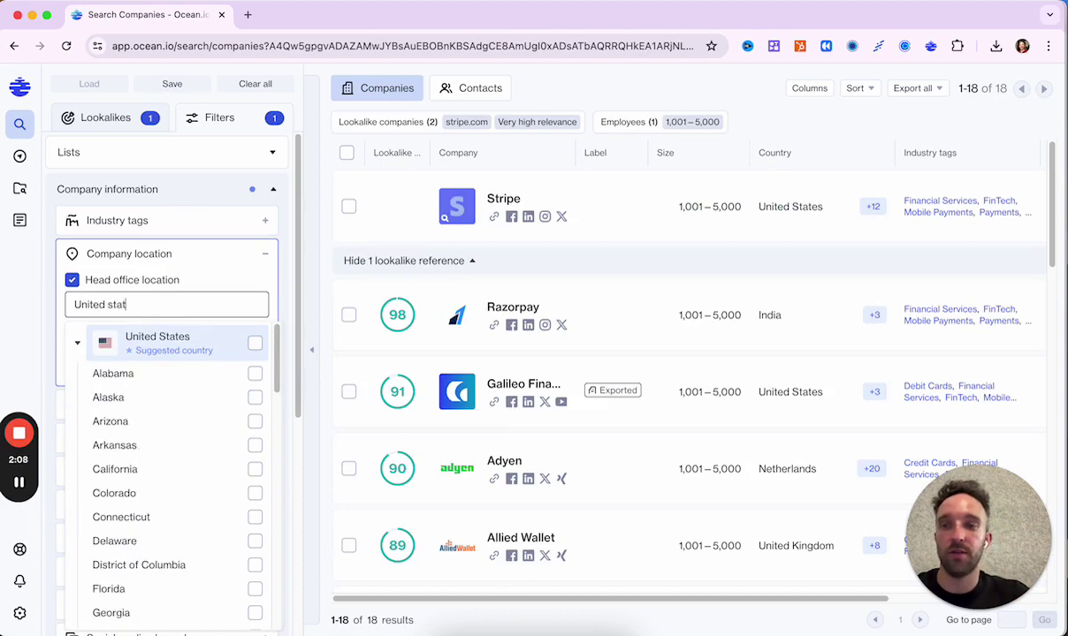
click(255, 343)
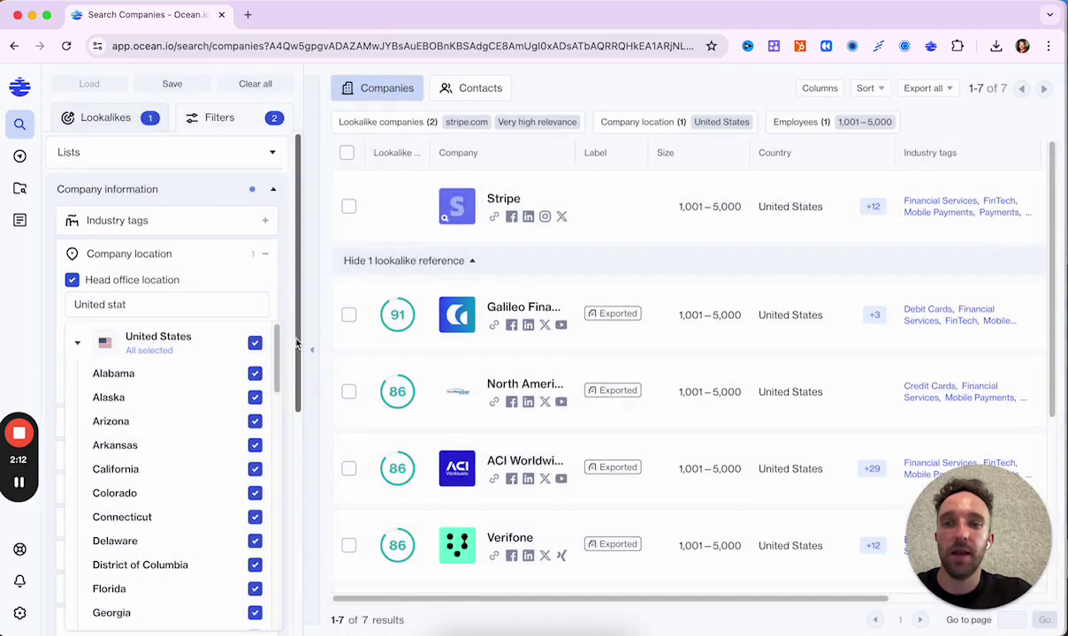
click(1001, 112)
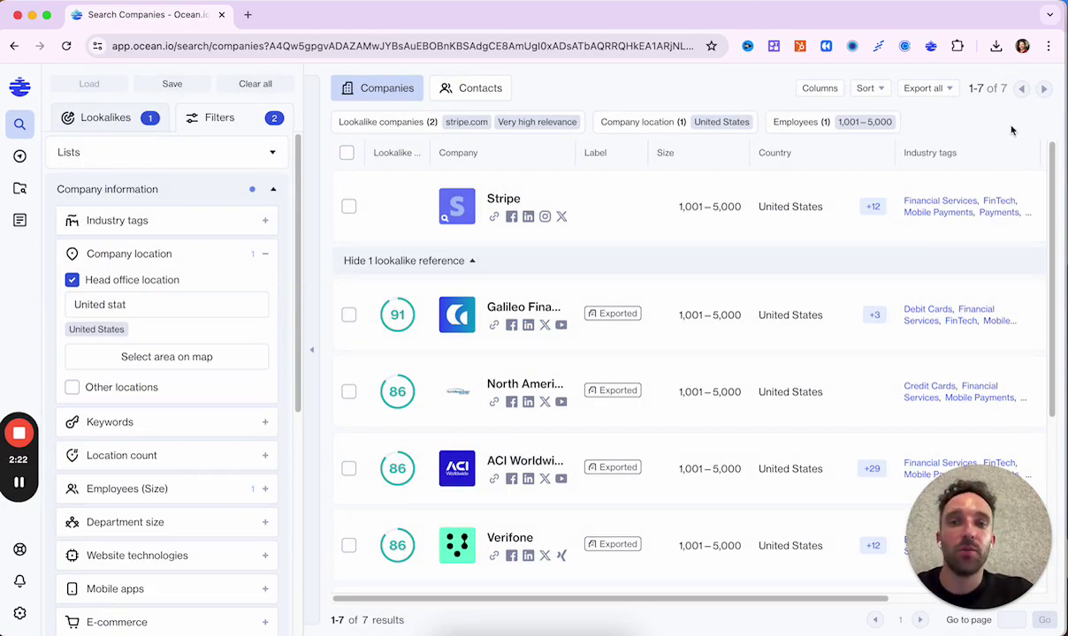
Open the websites of the first three lookalikes, Galileo, North American Bancard and ACI Worldwide, in separate tabs.
click(498, 329)
click(133, 20)
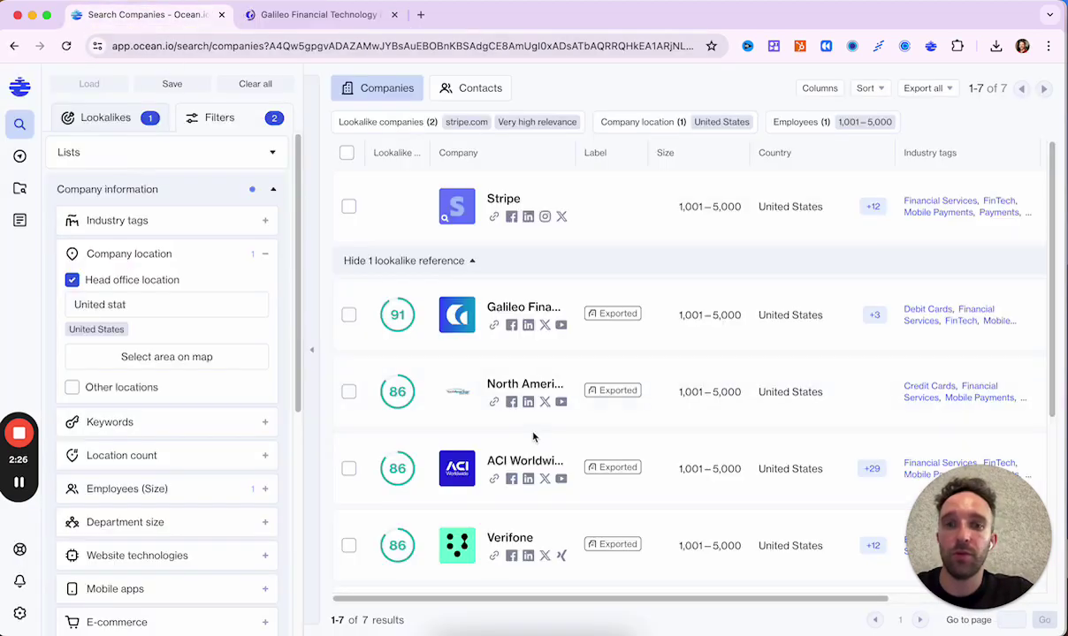
click(492, 405)
click(122, 18)
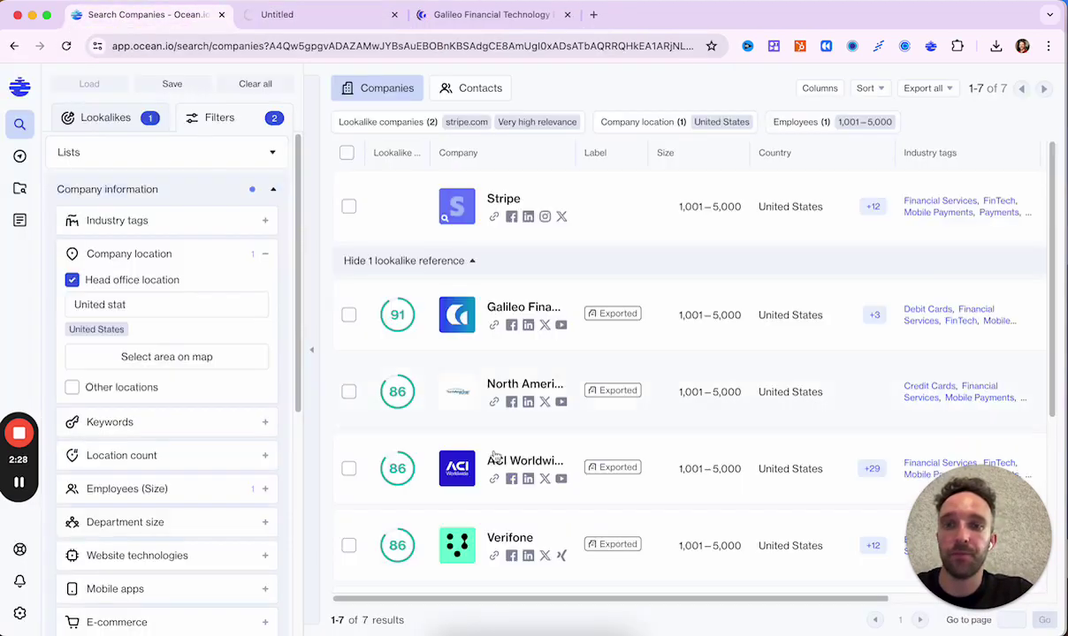
click(495, 478)
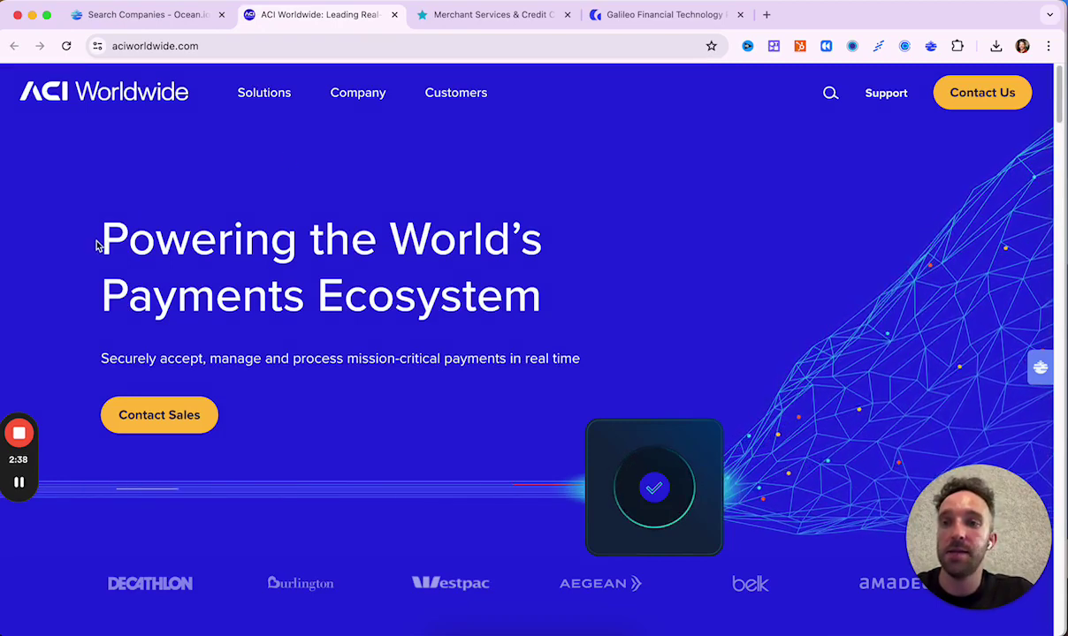
Read how ACI Worldwide, North American Bancard and Galileo describe their business, and return to the company search.
drag(101, 233, 589, 350)
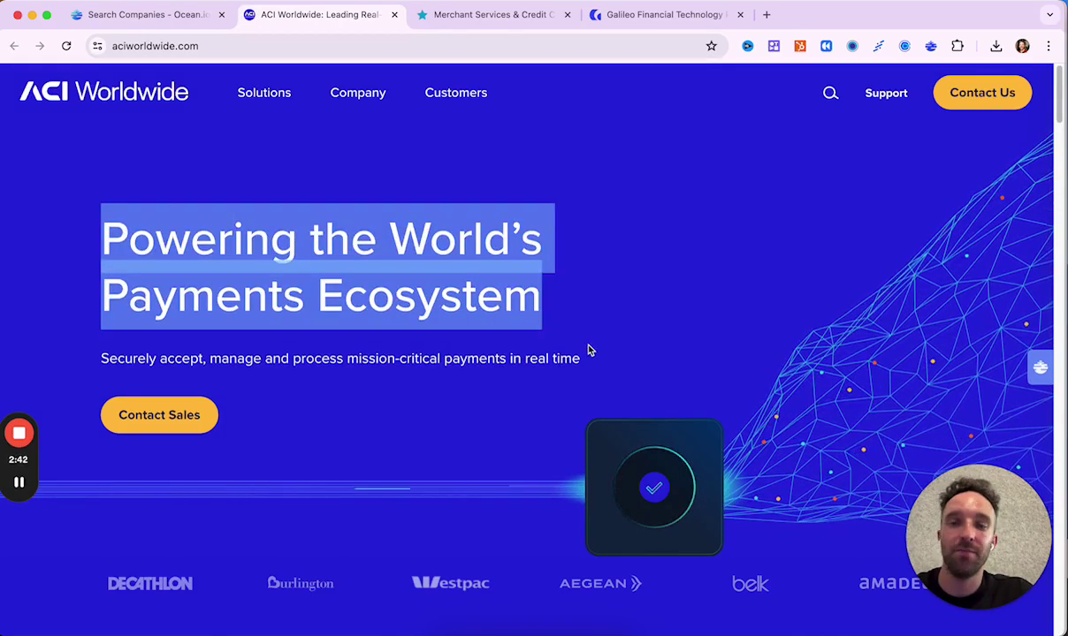
click(447, 17)
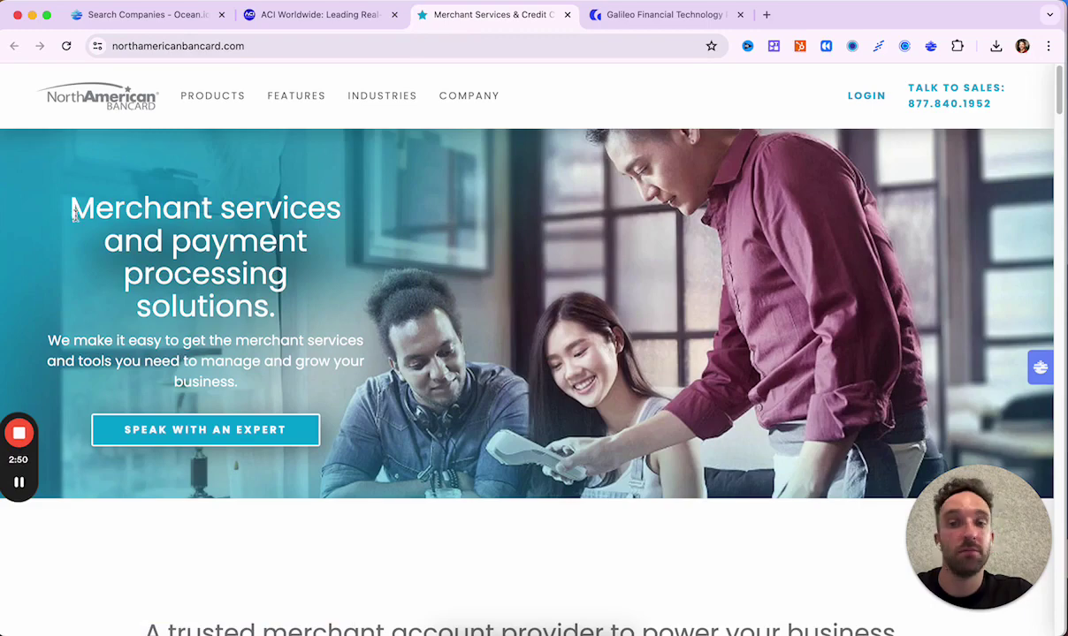
click(681, 15)
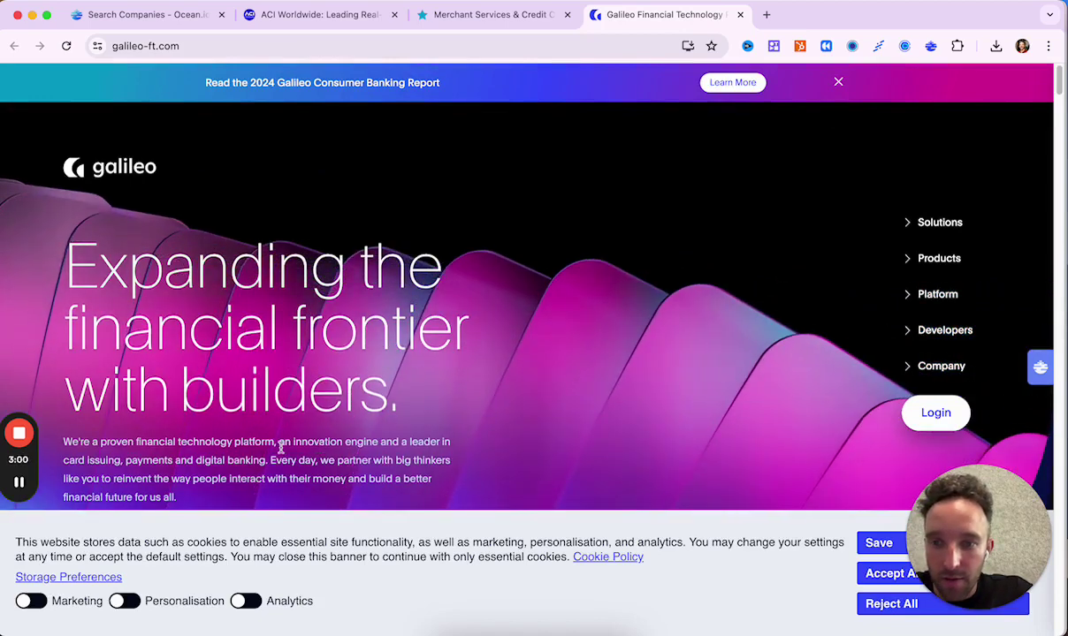
mouse_move(278, 444)
mouse_down()
mouse_move(412, 456)
mouse_move(266, 459)
mouse_up()
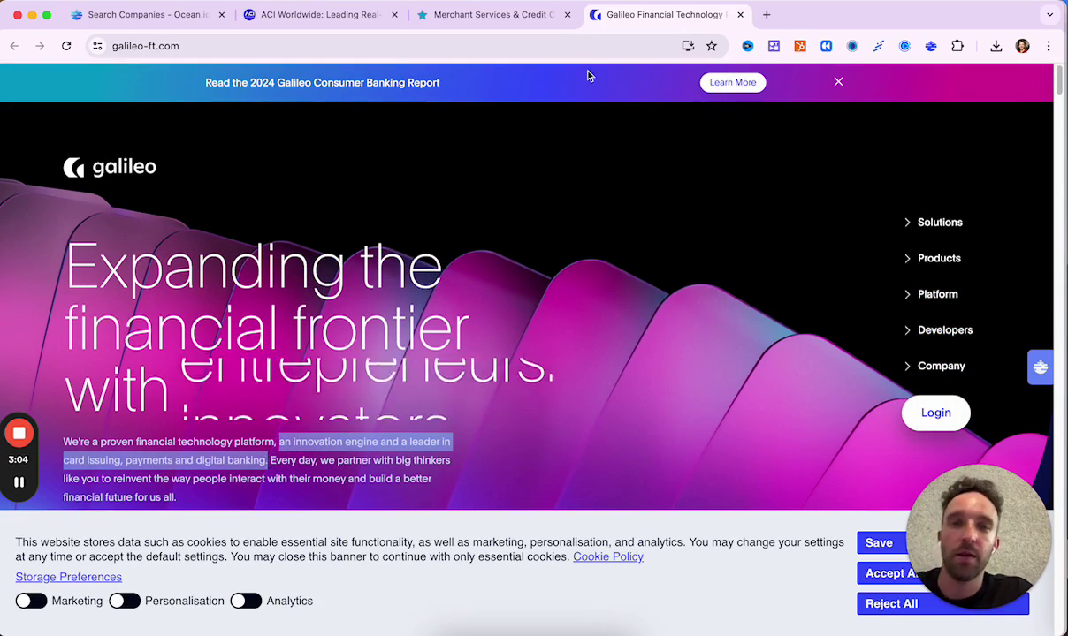
click(106, 21)
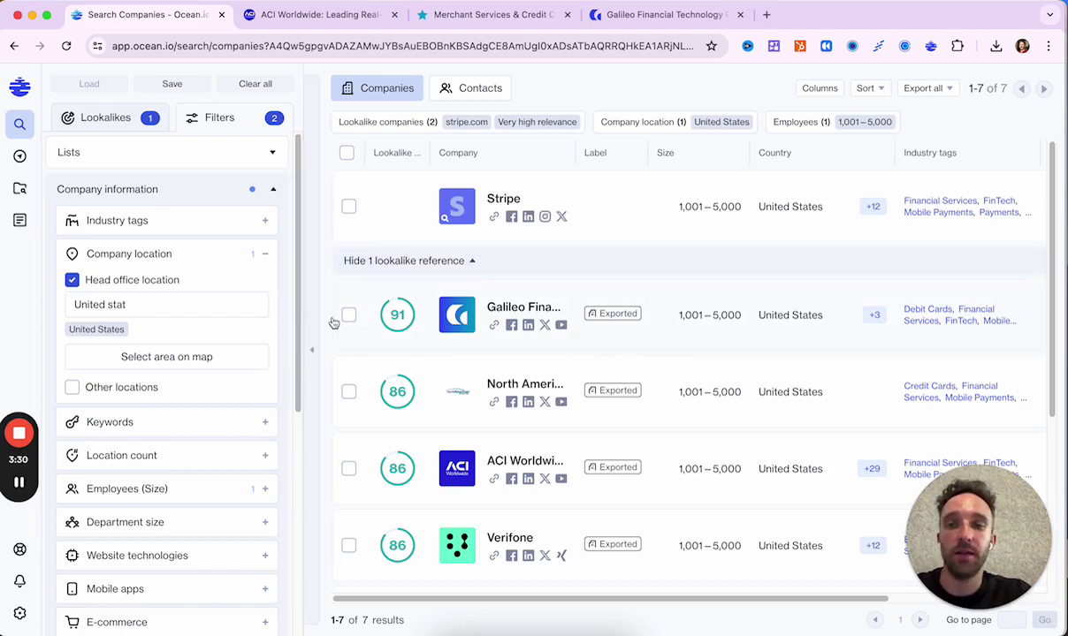
Export all filtered companies as CSV and download the newly prepared file from the notifications.
scroll(780, 248, down, 3)
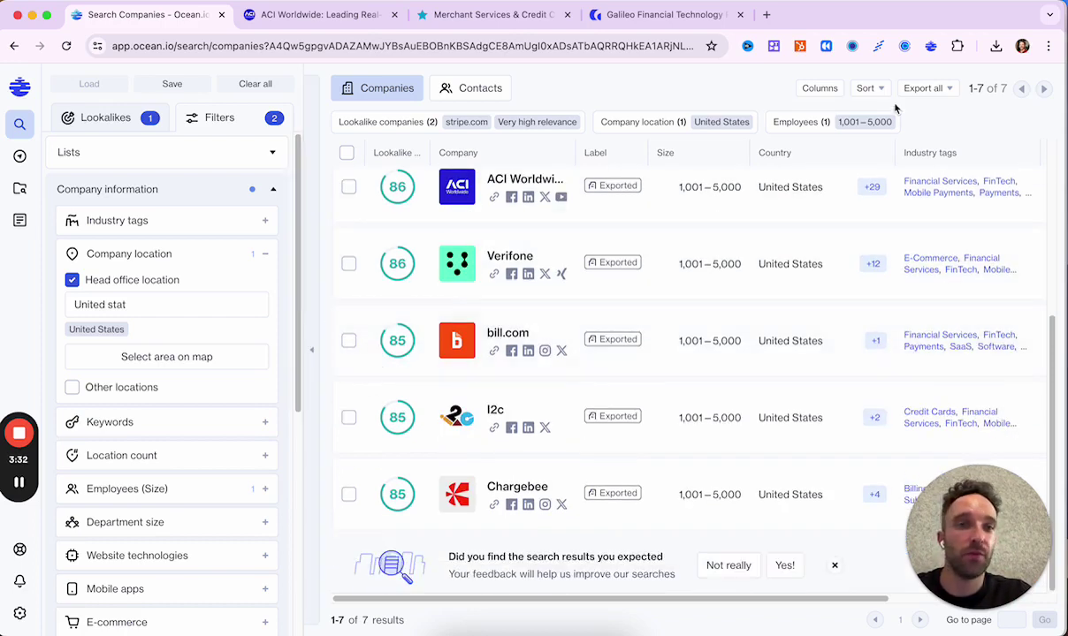
click(922, 88)
click(942, 118)
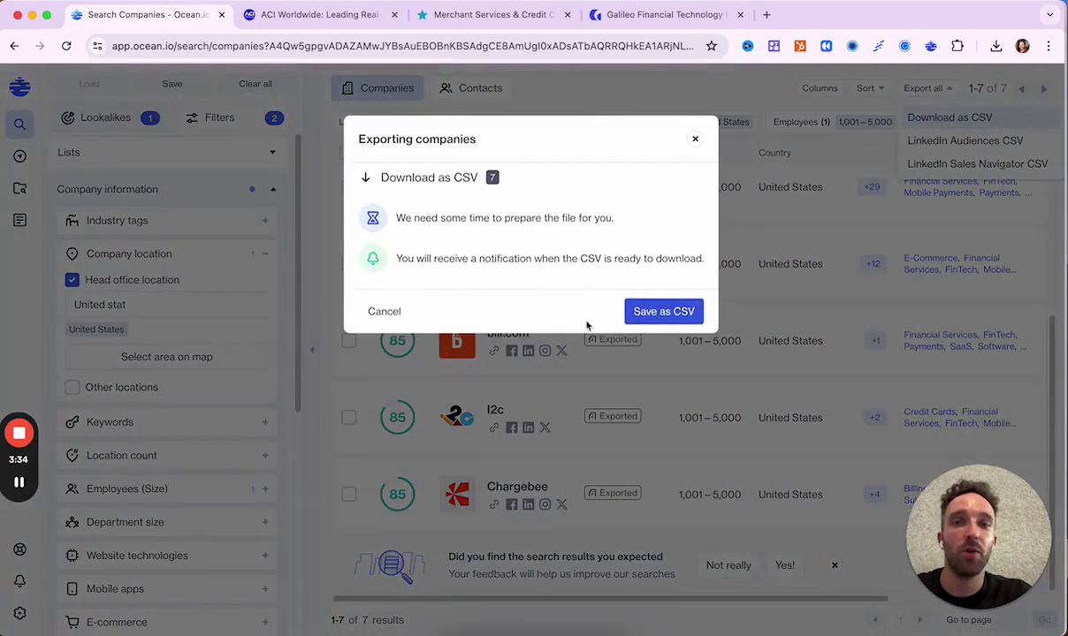
click(638, 296)
mouse_move(38, 596)
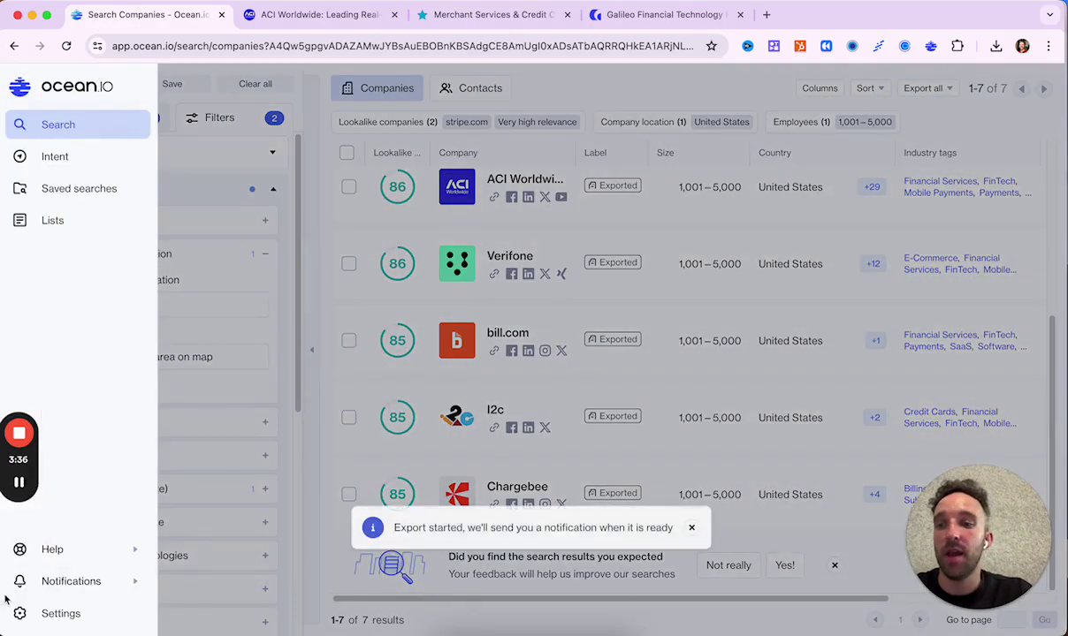
click(88, 580)
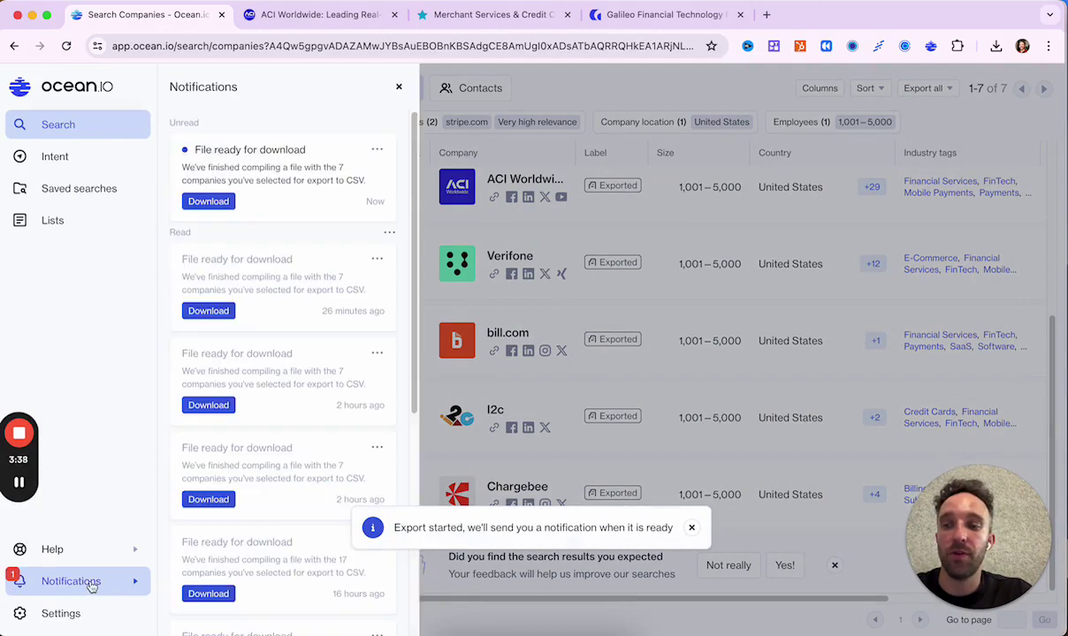
click(218, 209)
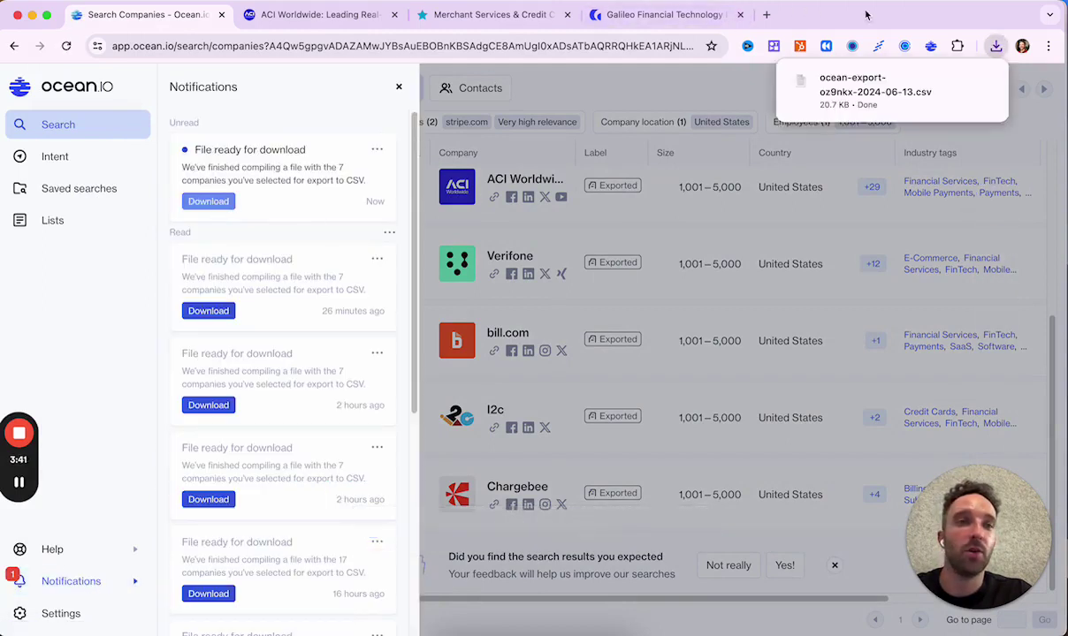
Copy the downloaded file ocean-export-oz9nkx-2024-06-13.csv from the recent downloads to the desktop.
click(1058, 21)
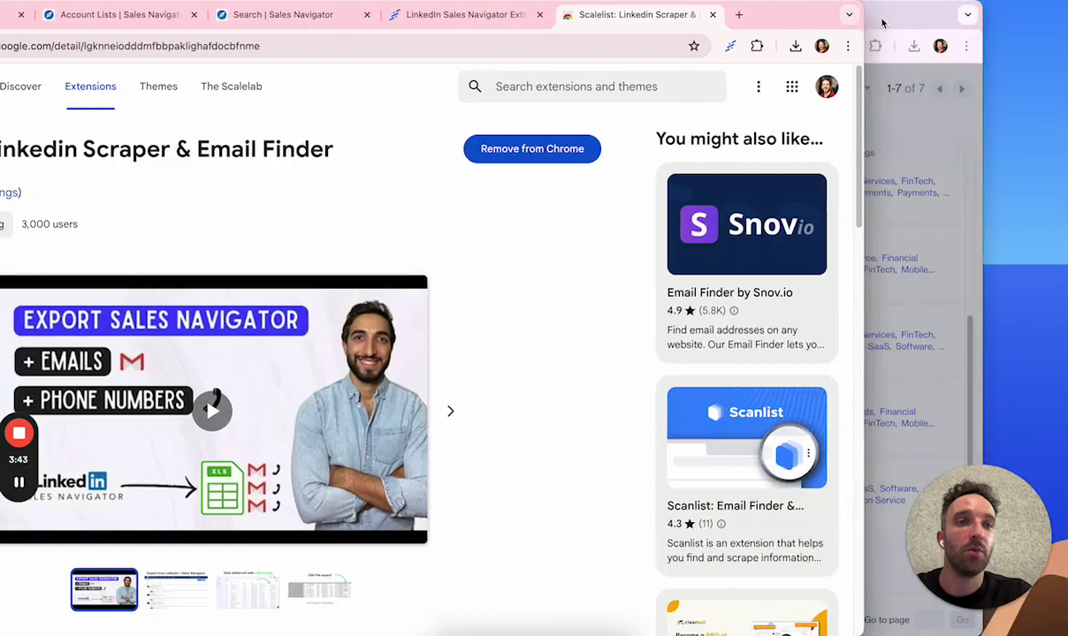
click(881, 23)
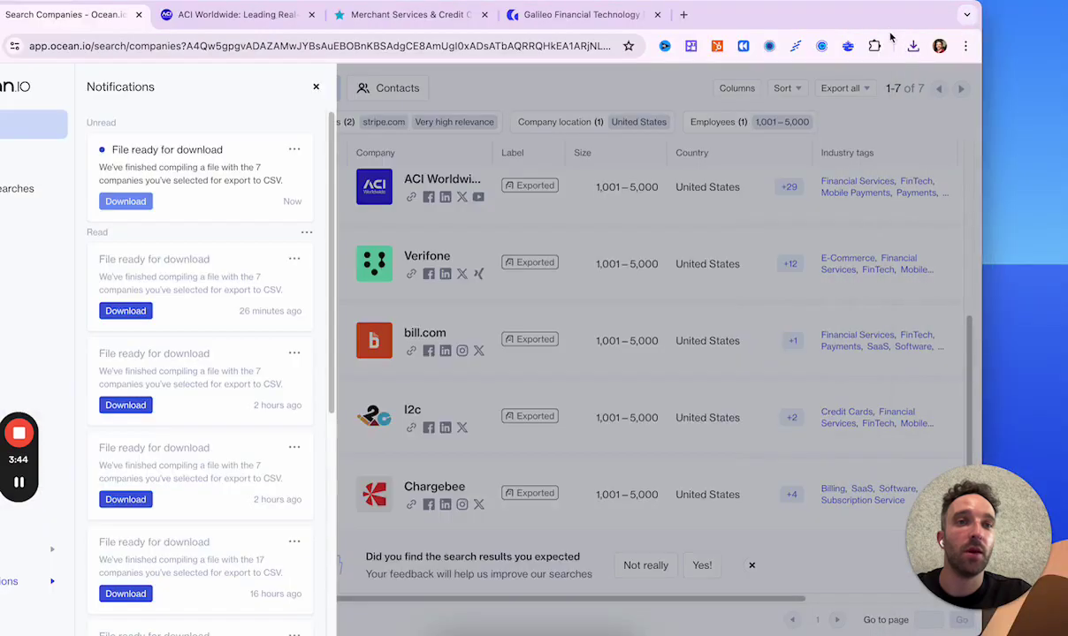
click(913, 45)
drag(1057, 39, 1027, 48)
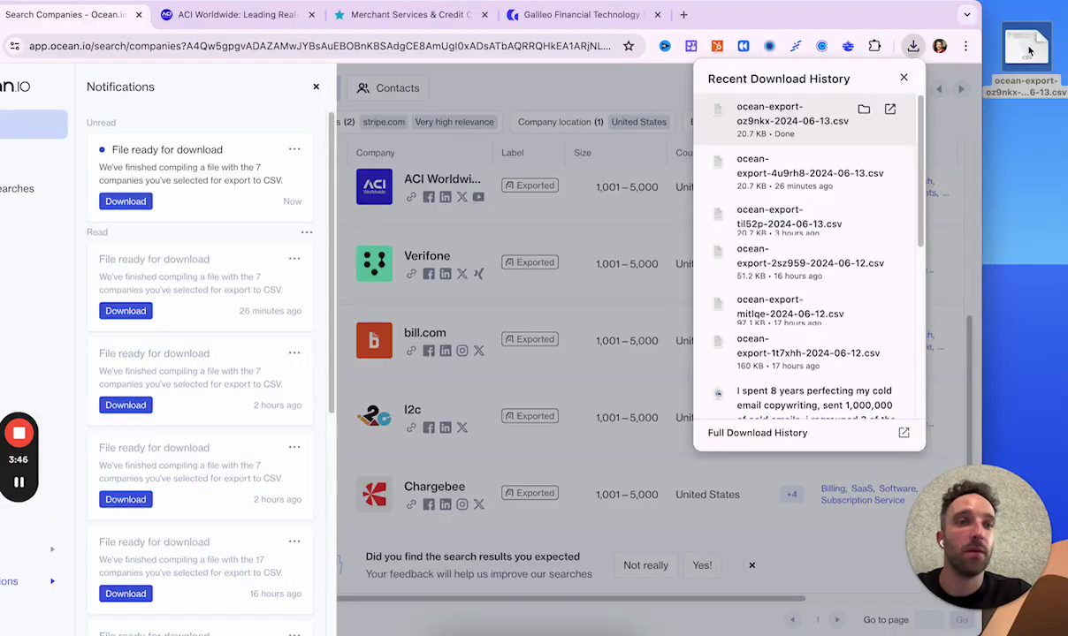
Dismiss the recent download history and close the notifications over the company search.
click(883, 21)
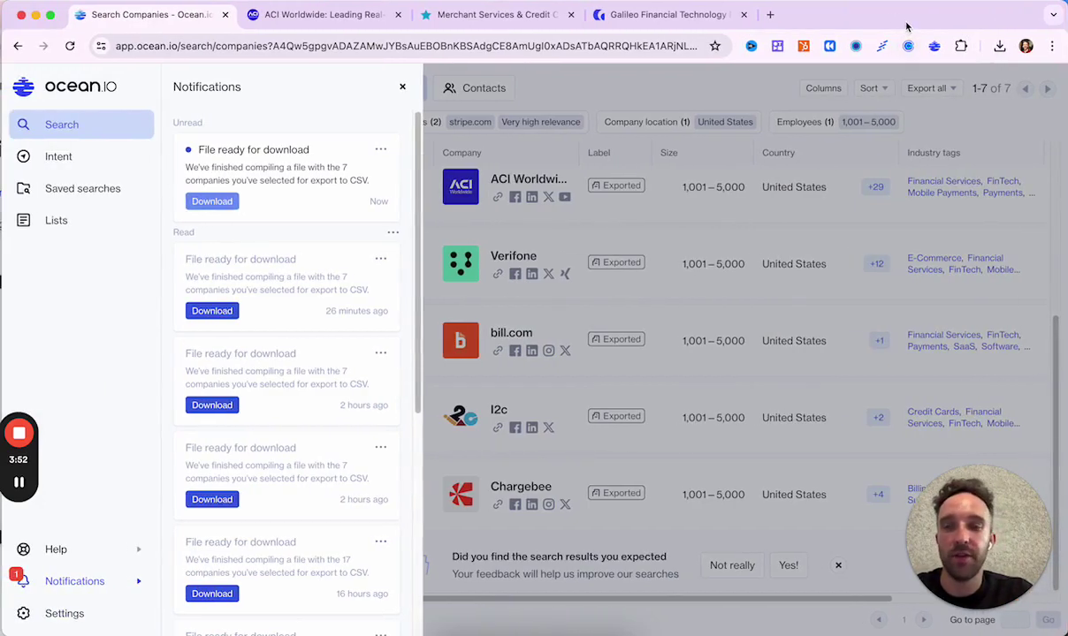
click(1042, 81)
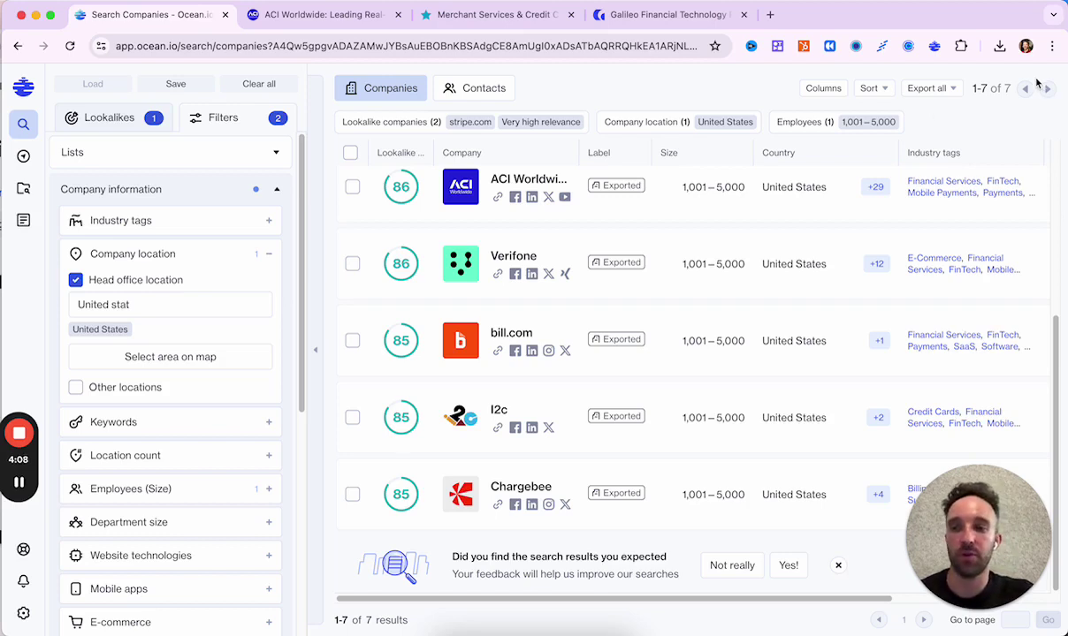
mouse_move(31, 499)
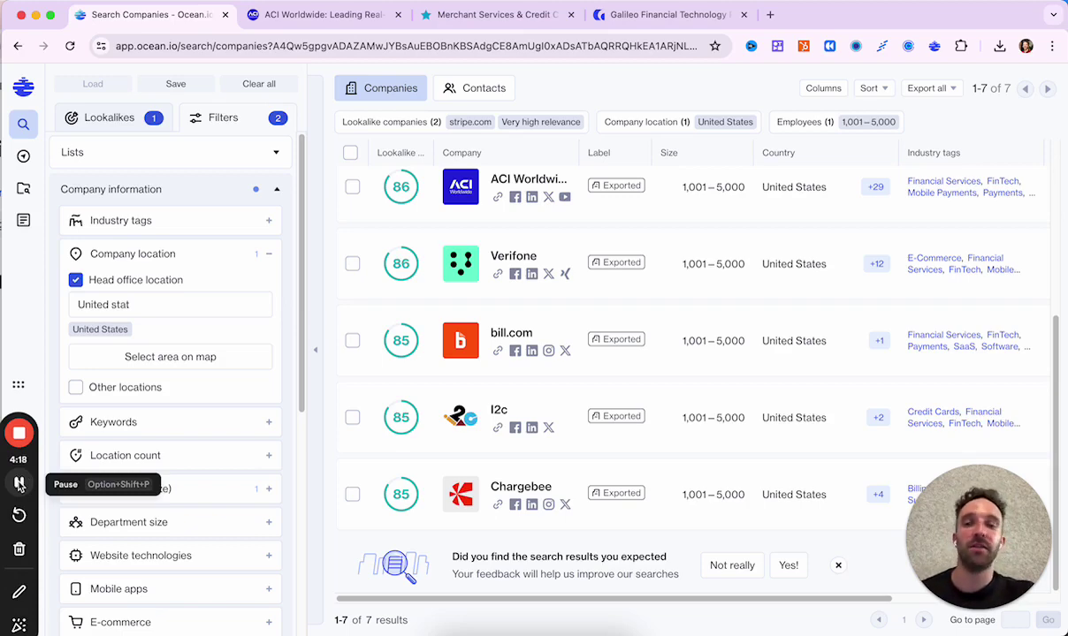
click(20, 482)
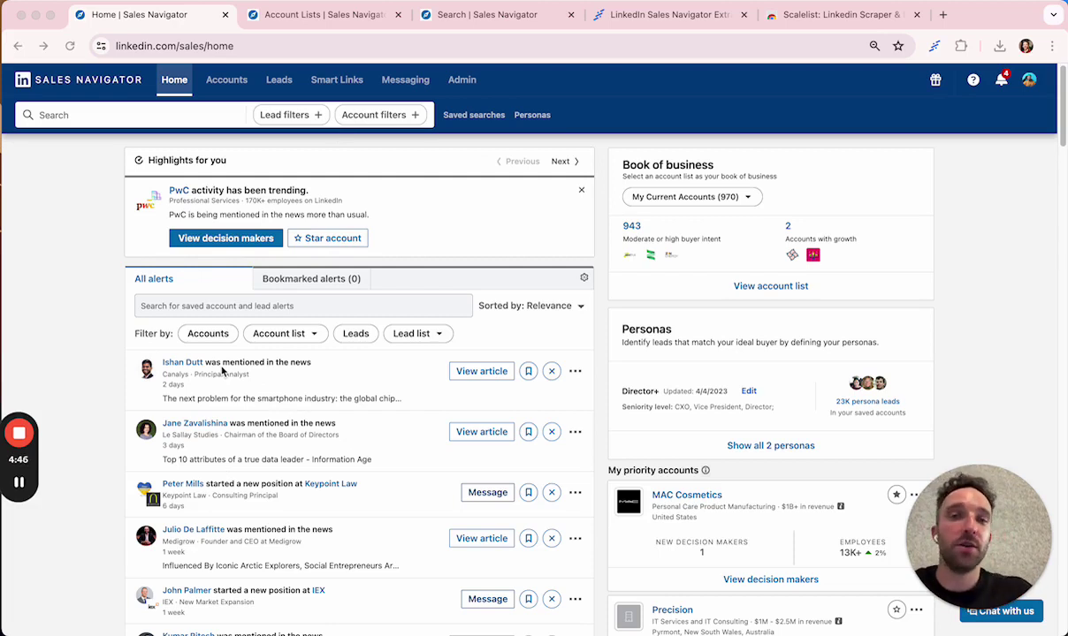
Switch to LinkedIn Sales Navigator, start an account list upload from the accounts page and download the example CSV template.
click(234, 85)
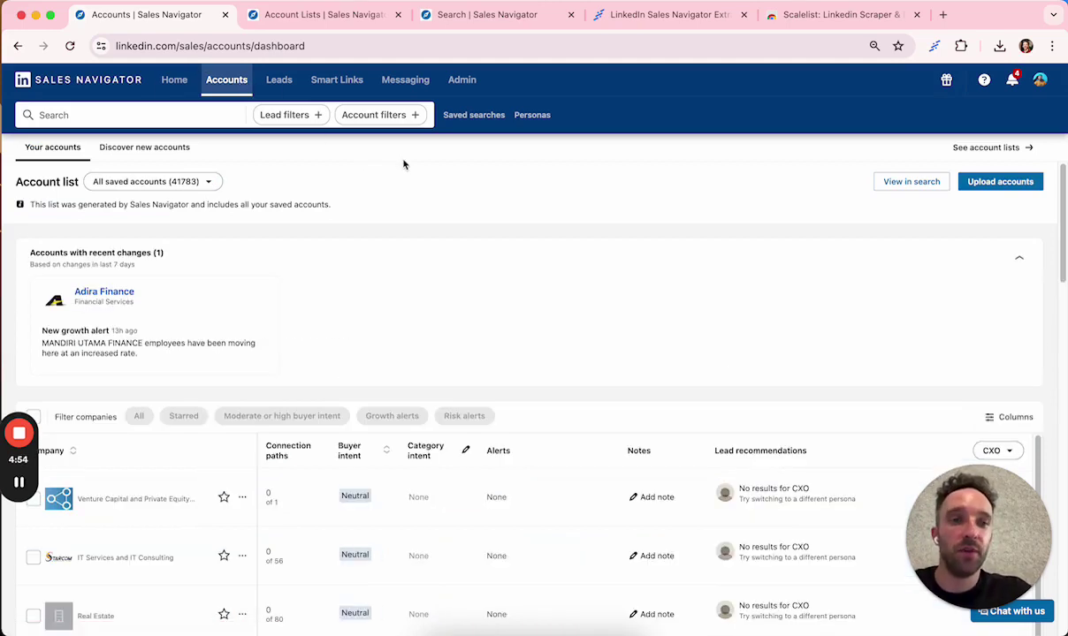
click(1005, 184)
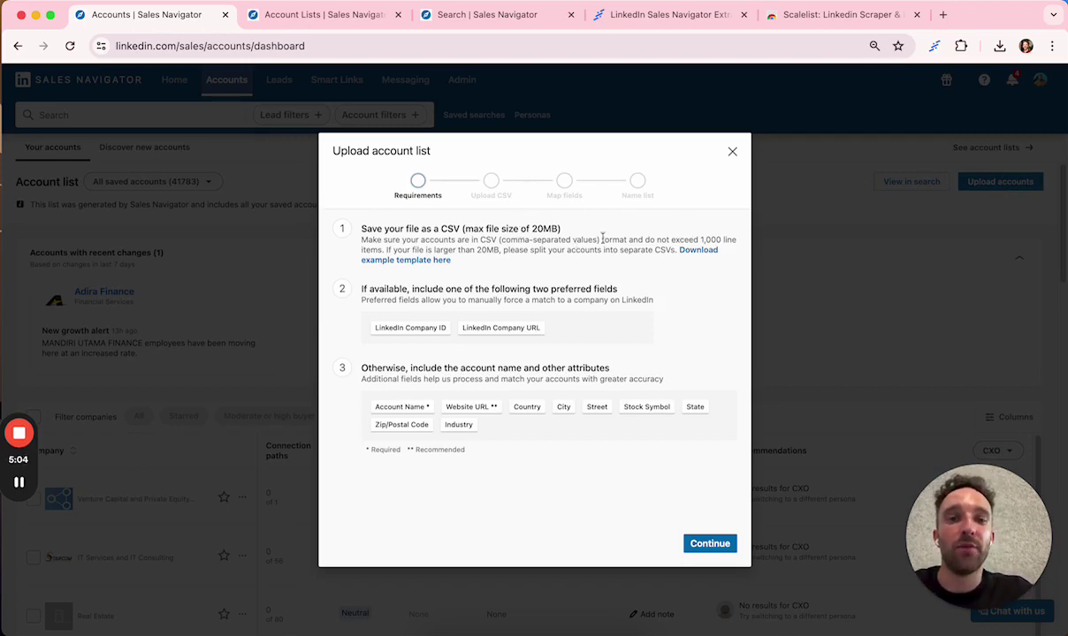
drag(619, 237, 735, 240)
click(698, 250)
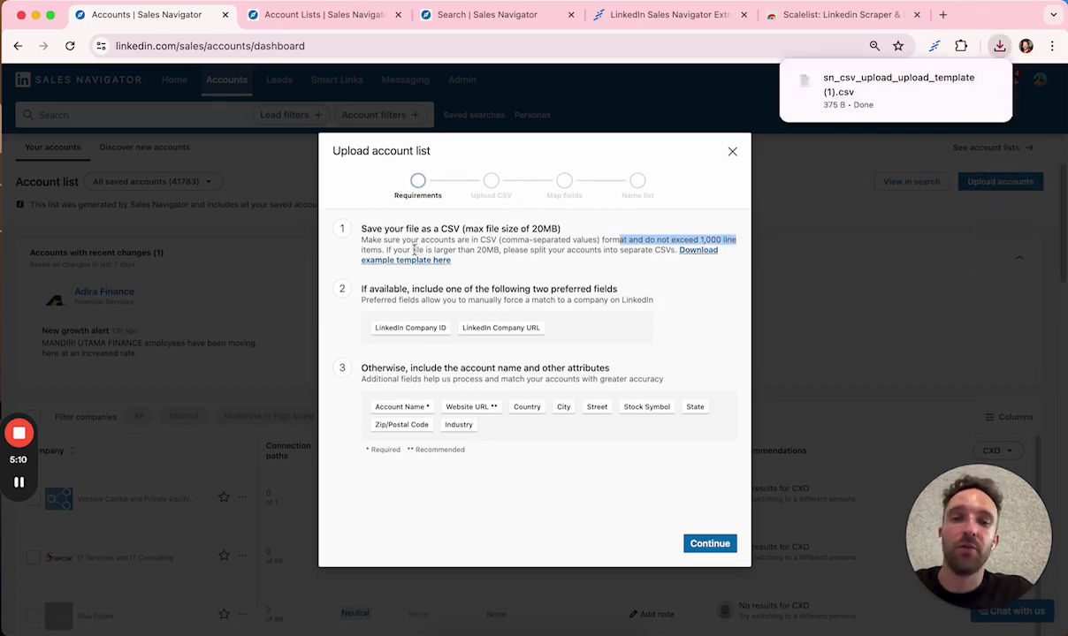
Continue past the upload requirements and upload ocean-export-oz9nkx-2024-06-13.csv from the desktop.
click(413, 250)
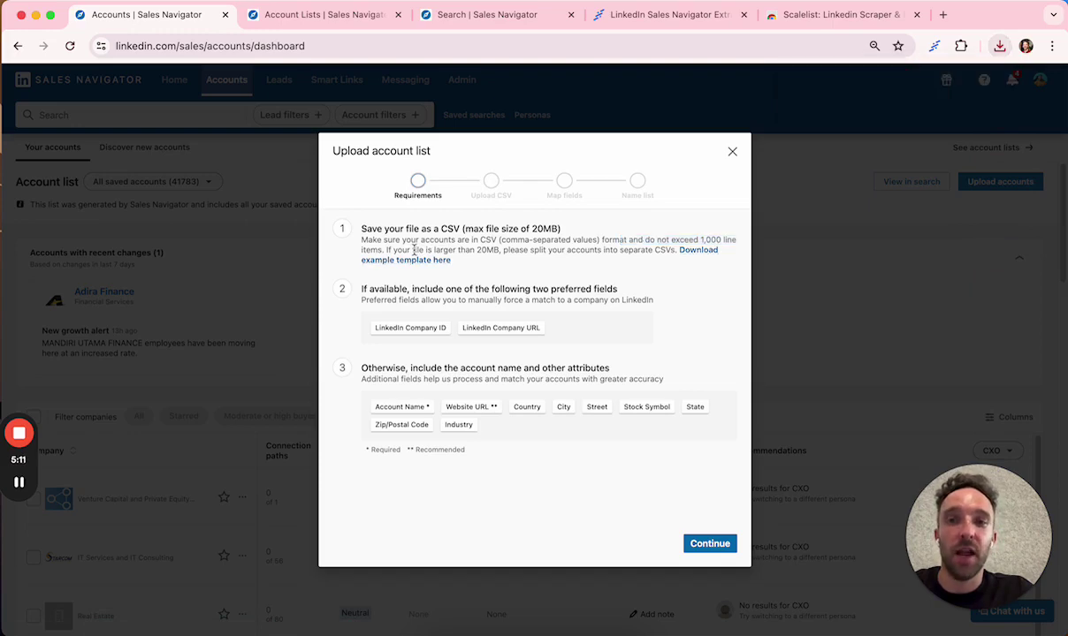
right_click(533, 293)
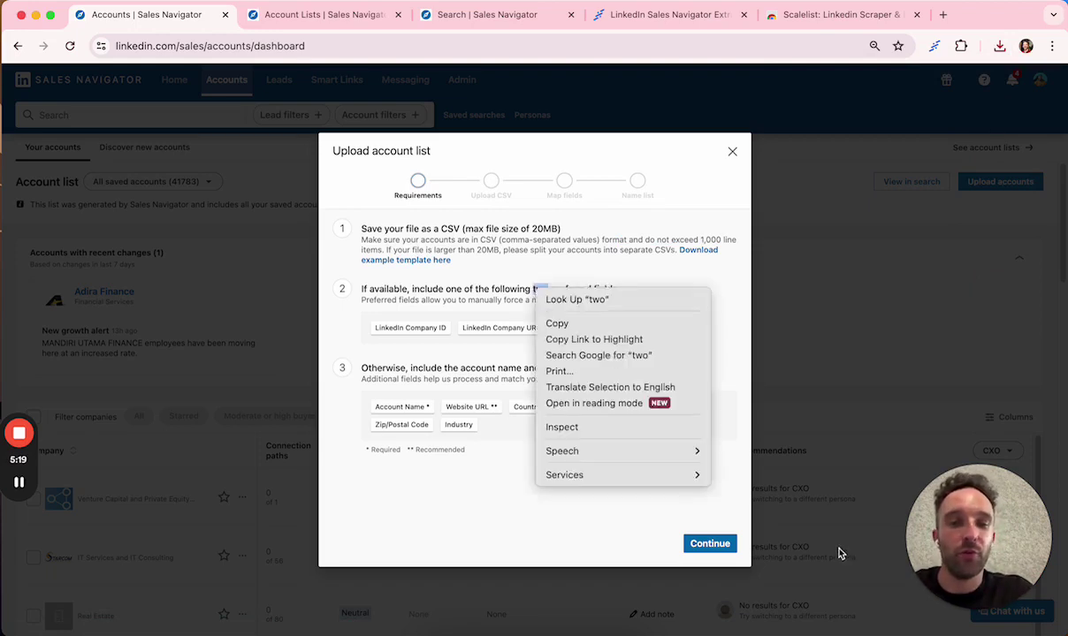
click(727, 513)
click(709, 544)
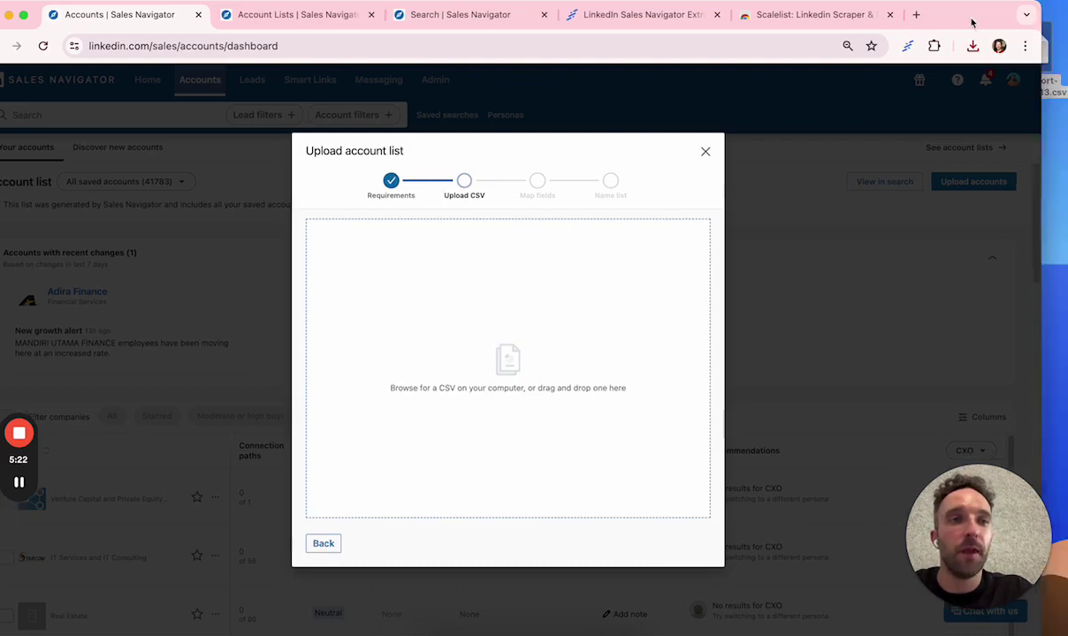
drag(1051, 36, 658, 230)
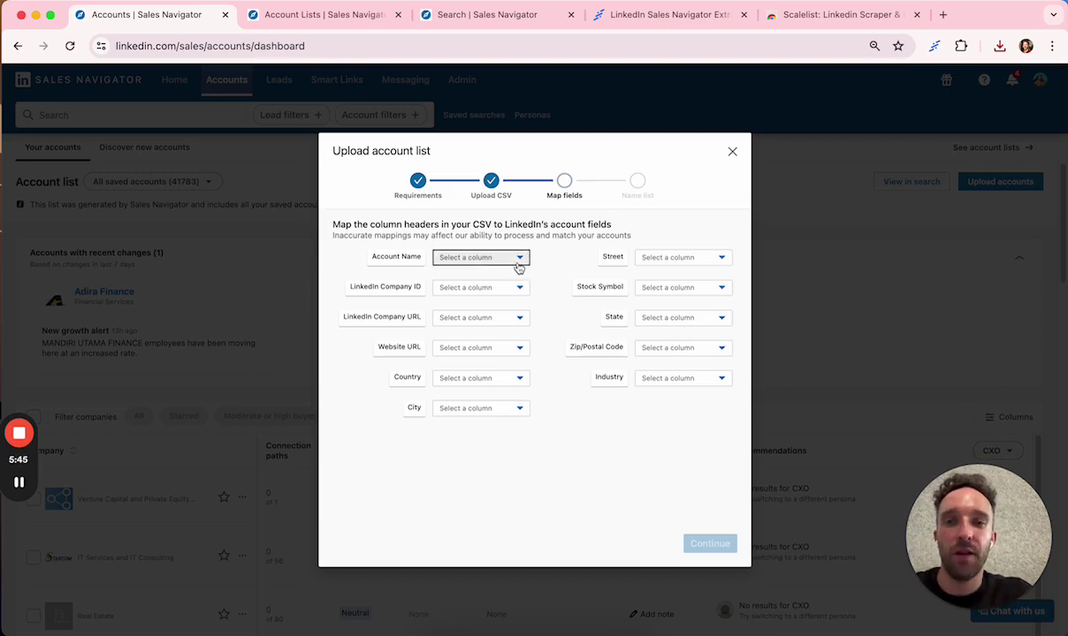
Map Account Name to the Company column and set LinkedIn Company ID to Not in CSV.
click(521, 264)
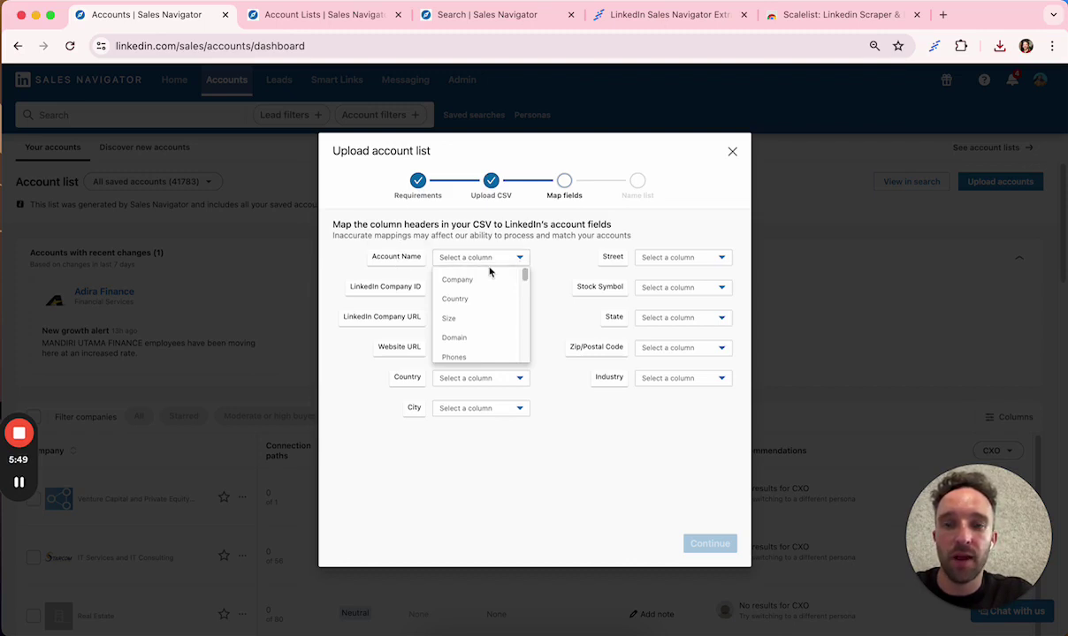
scroll(492, 299, down, 1)
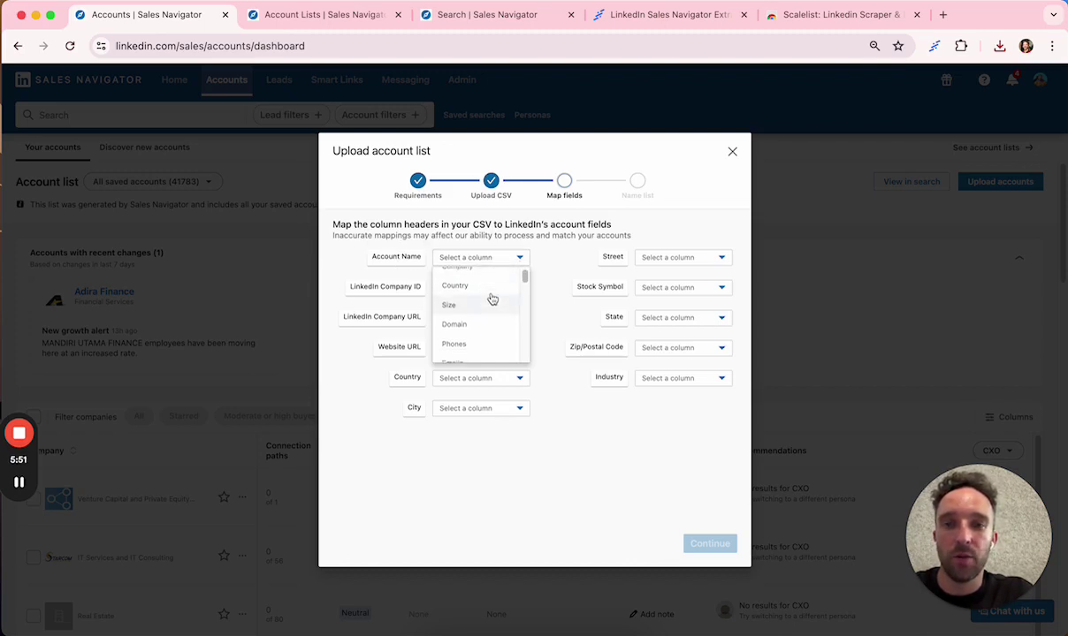
scroll(486, 294, up, 1)
click(464, 275)
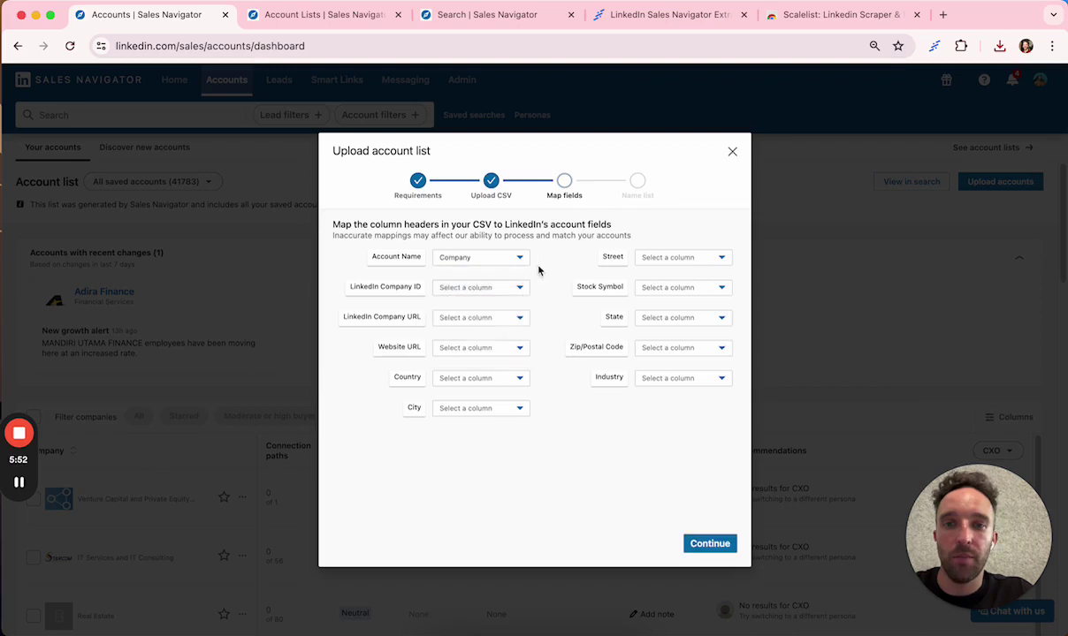
click(489, 290)
click(492, 310)
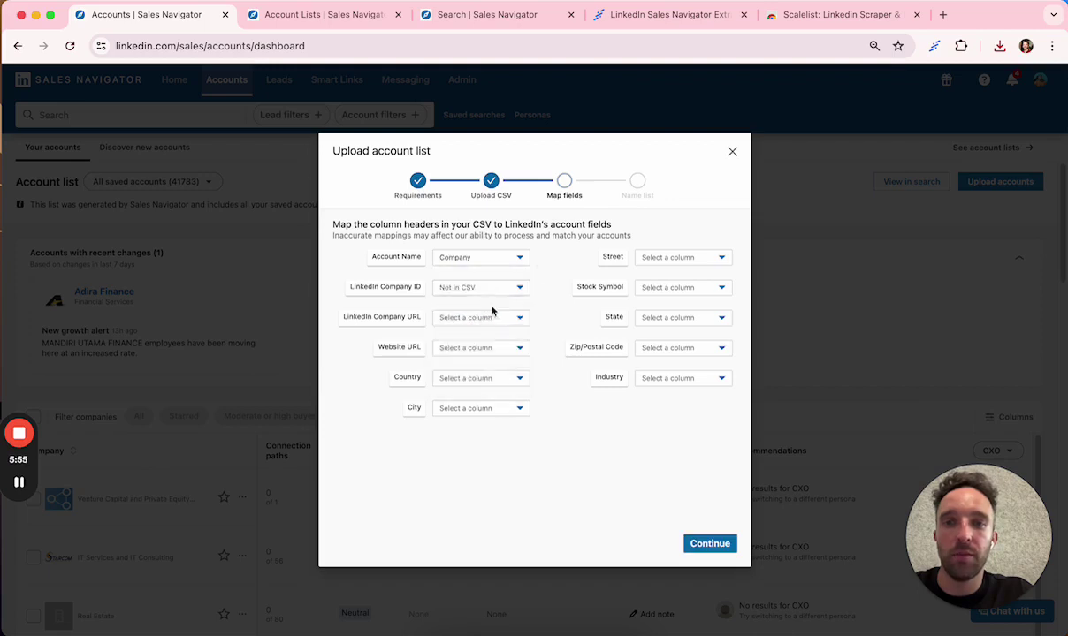
Map LinkedIn Company URL to the Linkedin URL column and Website URL to the Domain column.
click(493, 318)
scroll(503, 370, down, 5)
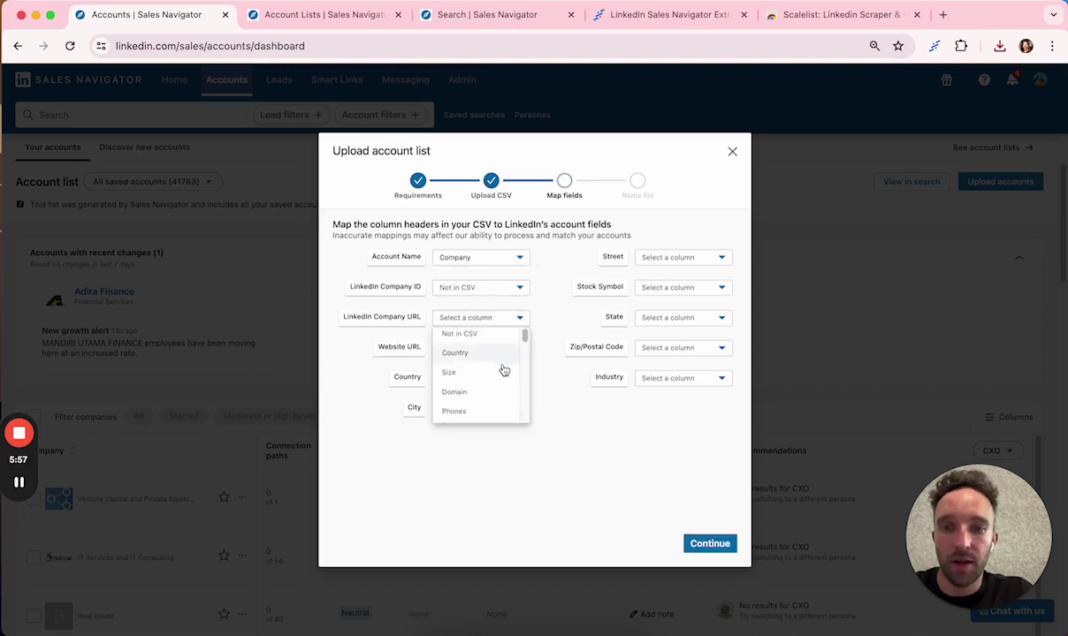
scroll(503, 371, down, 3)
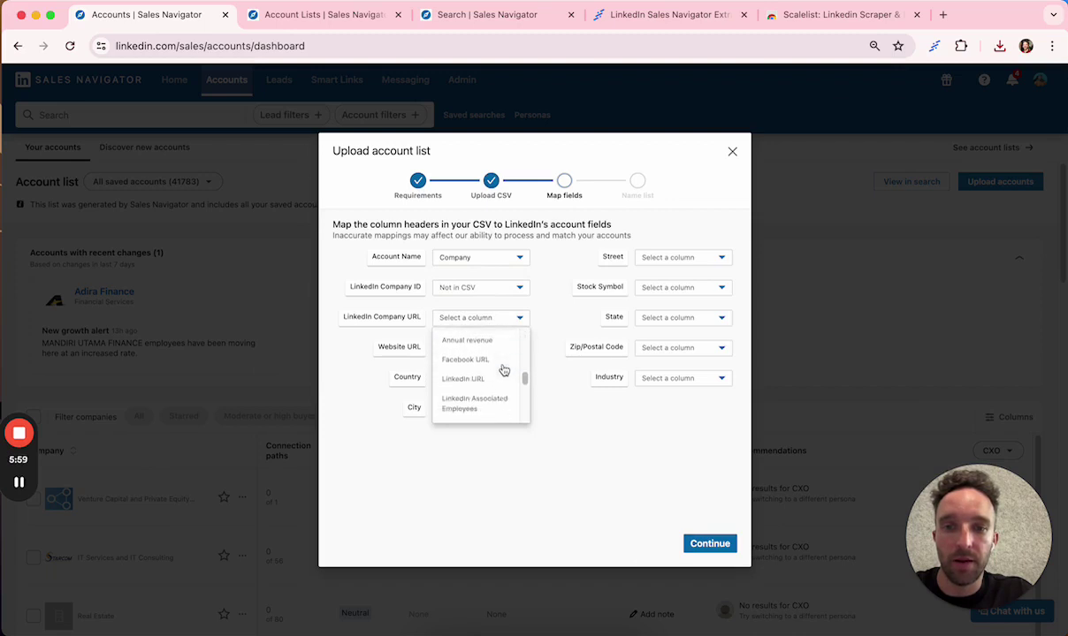
click(475, 353)
click(509, 350)
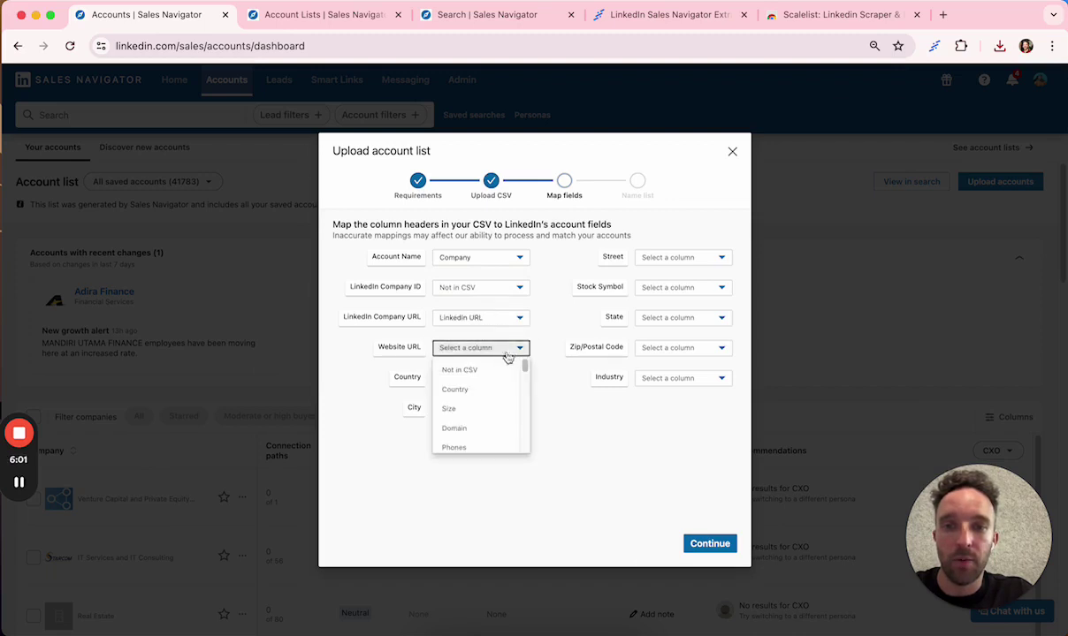
click(474, 427)
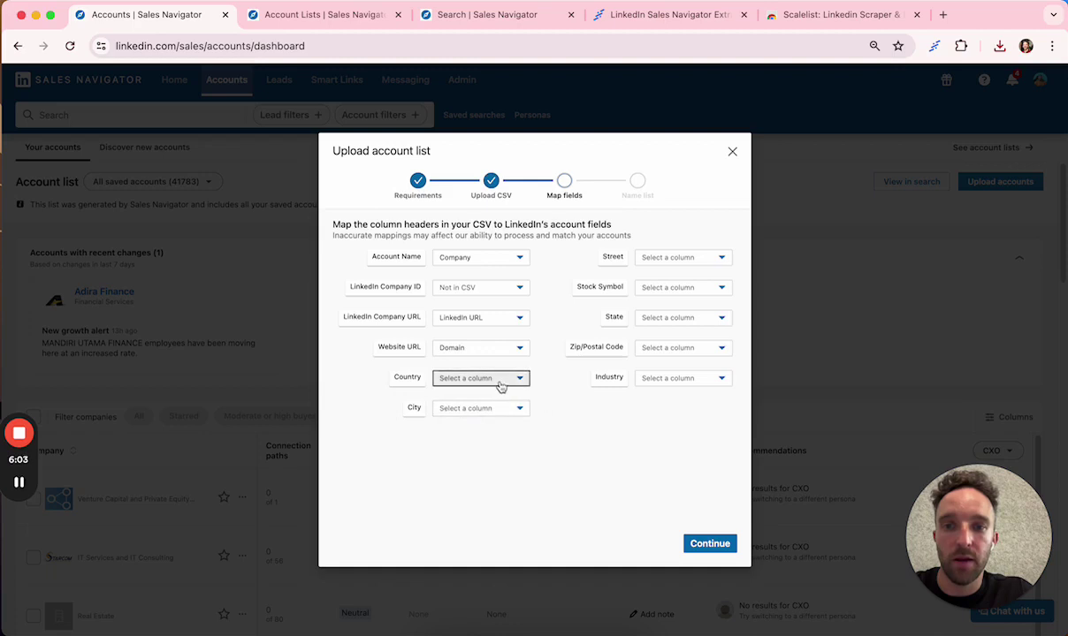
Set the Country, City and Street fields to Not in CSV.
click(465, 381)
click(459, 399)
click(485, 411)
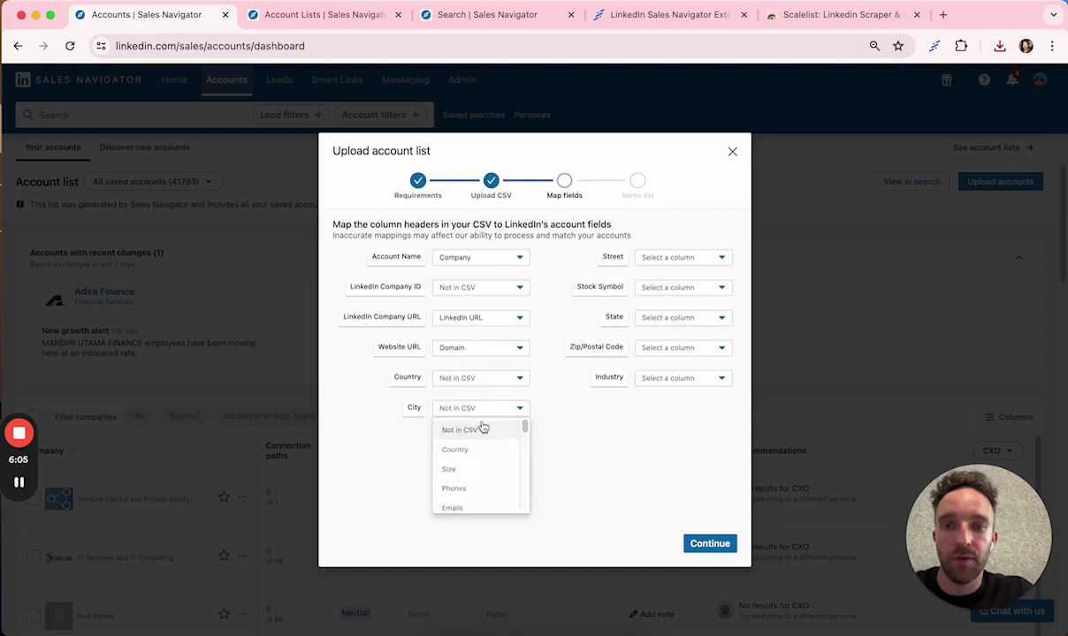
click(477, 429)
click(688, 259)
click(689, 283)
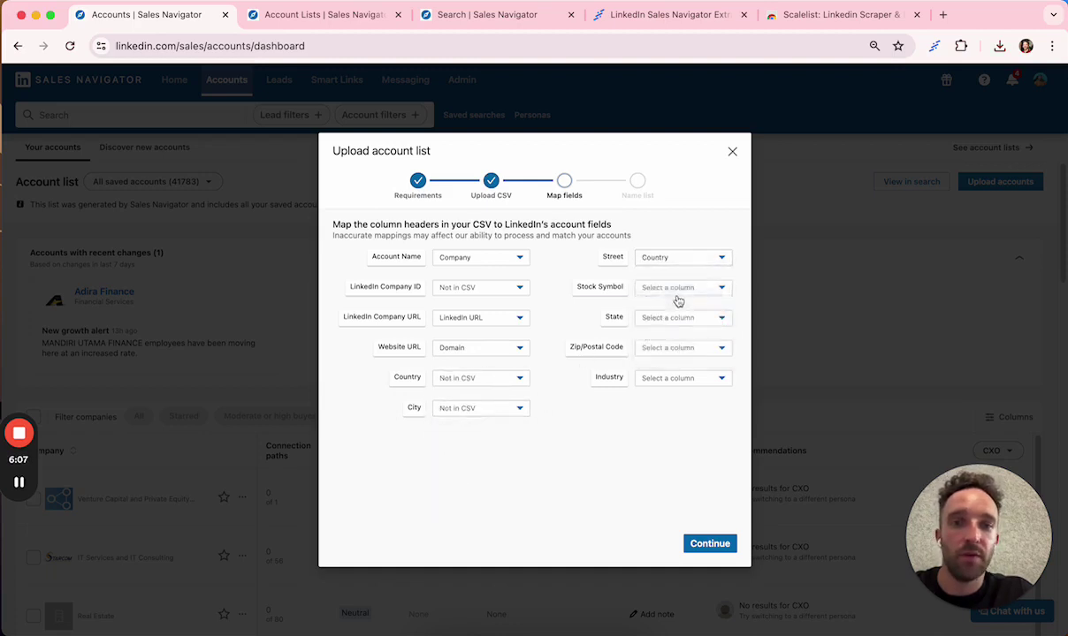
click(707, 260)
click(675, 281)
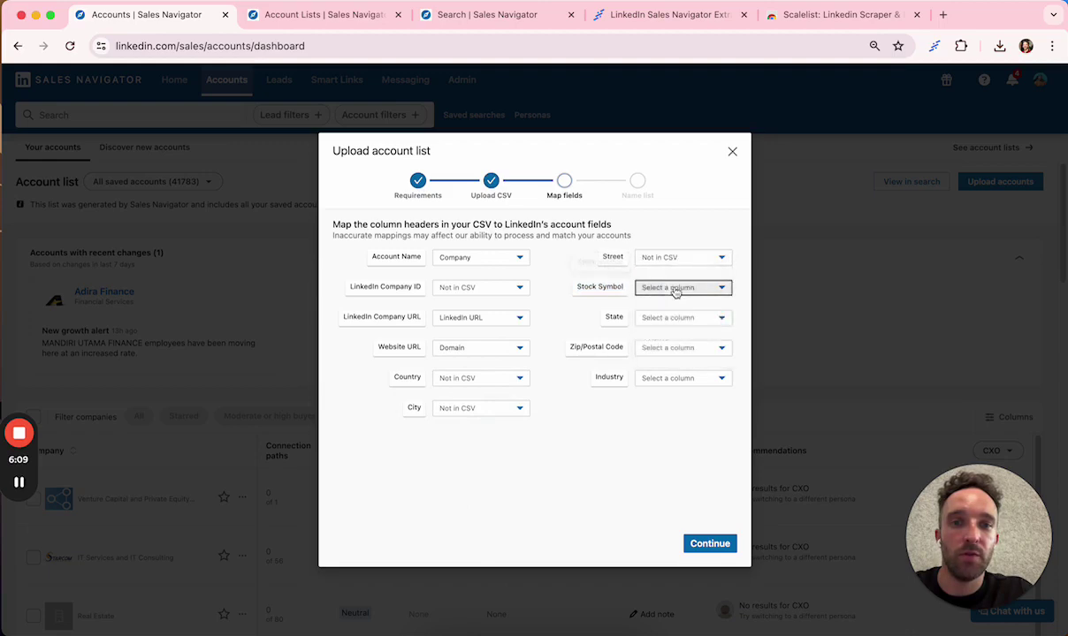
Set Stock Symbol, State, Zip/Postal Code and Industry to Not in CSV and continue to naming the list.
click(675, 289)
click(659, 309)
click(663, 323)
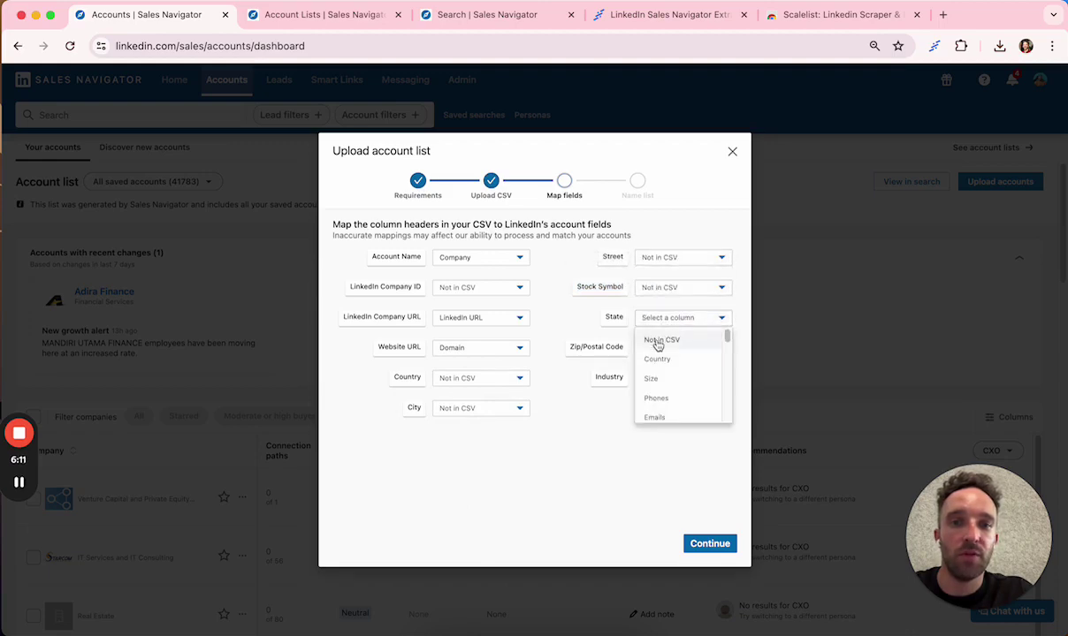
click(655, 344)
click(658, 350)
click(652, 370)
click(659, 379)
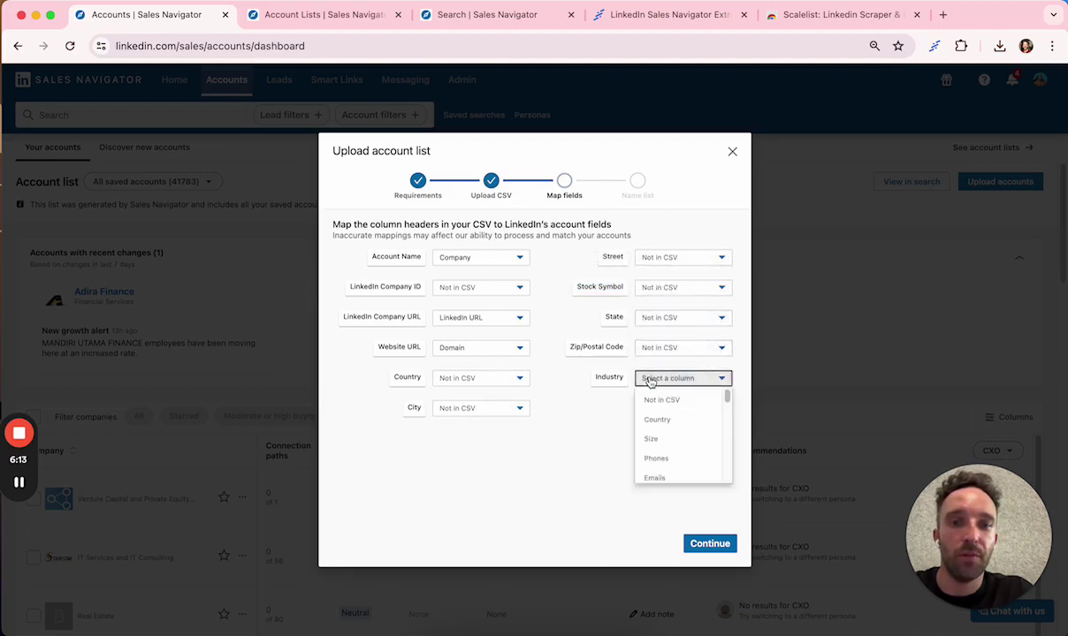
click(654, 399)
click(714, 542)
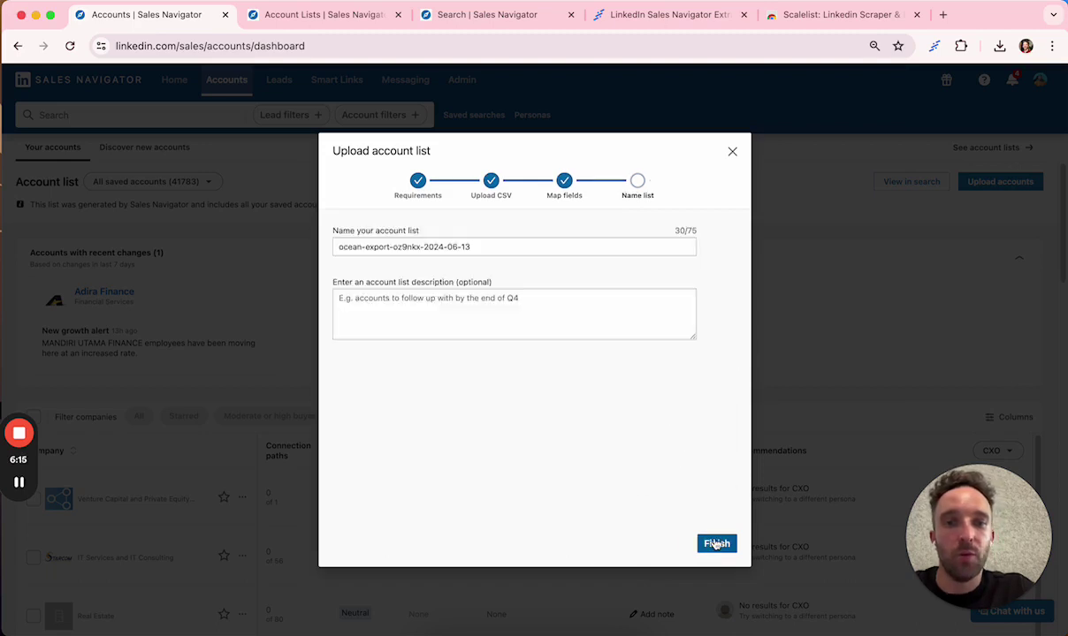
Name the account list "lookalikes - Stripe" and finish the upload.
triple_click(508, 249)
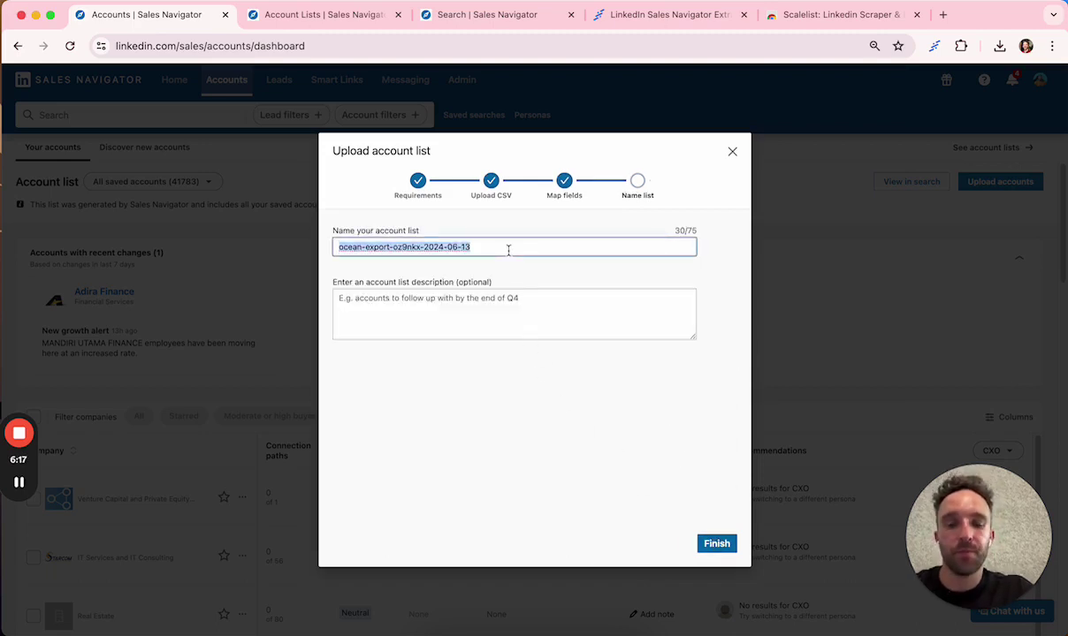
key(BackSpace)
text(lookali)
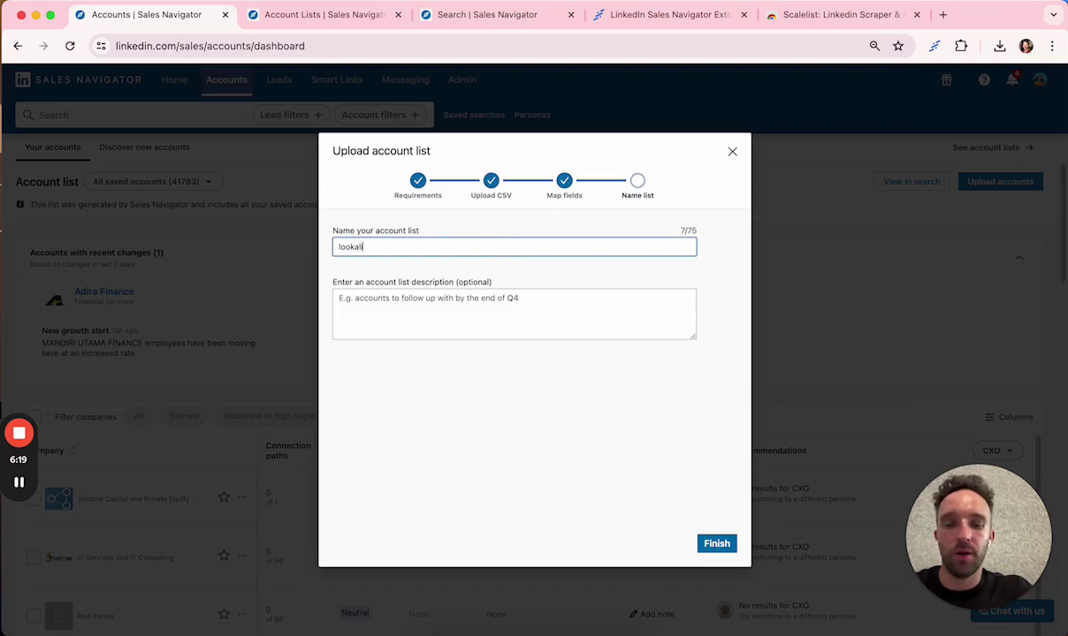
text(kes - Stripe)
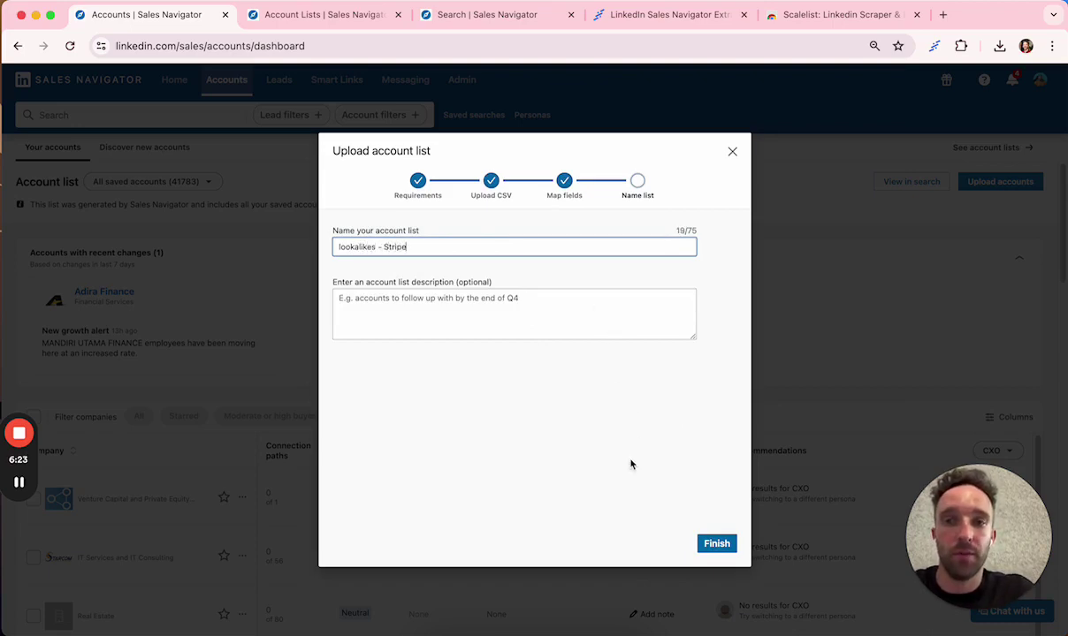
click(718, 545)
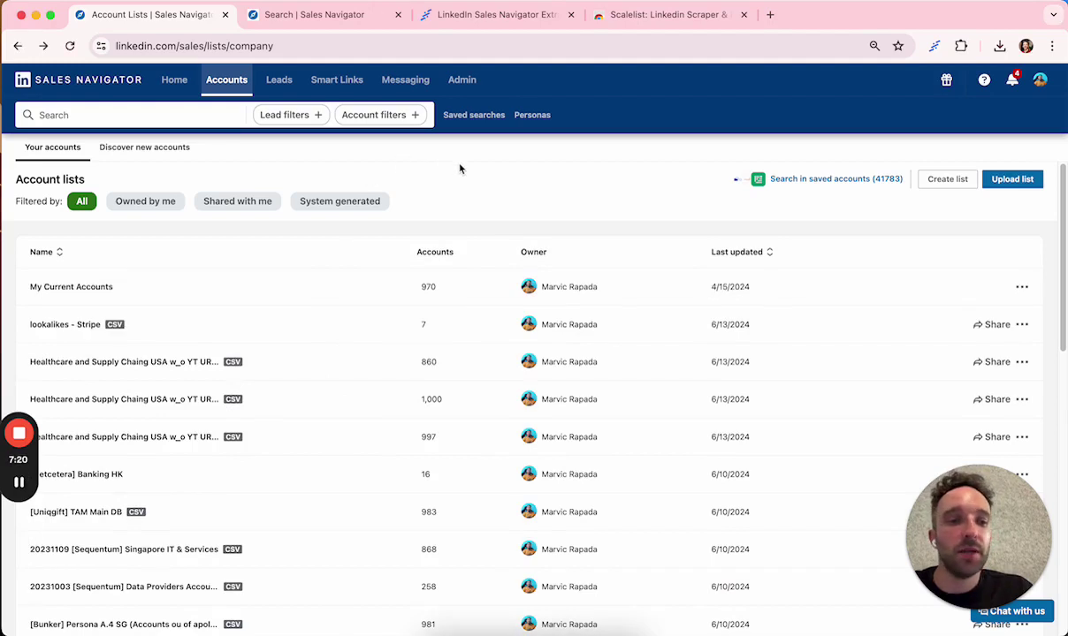
Open the account list "lookalikes - Stripe" and look through its matched companies.
click(70, 325)
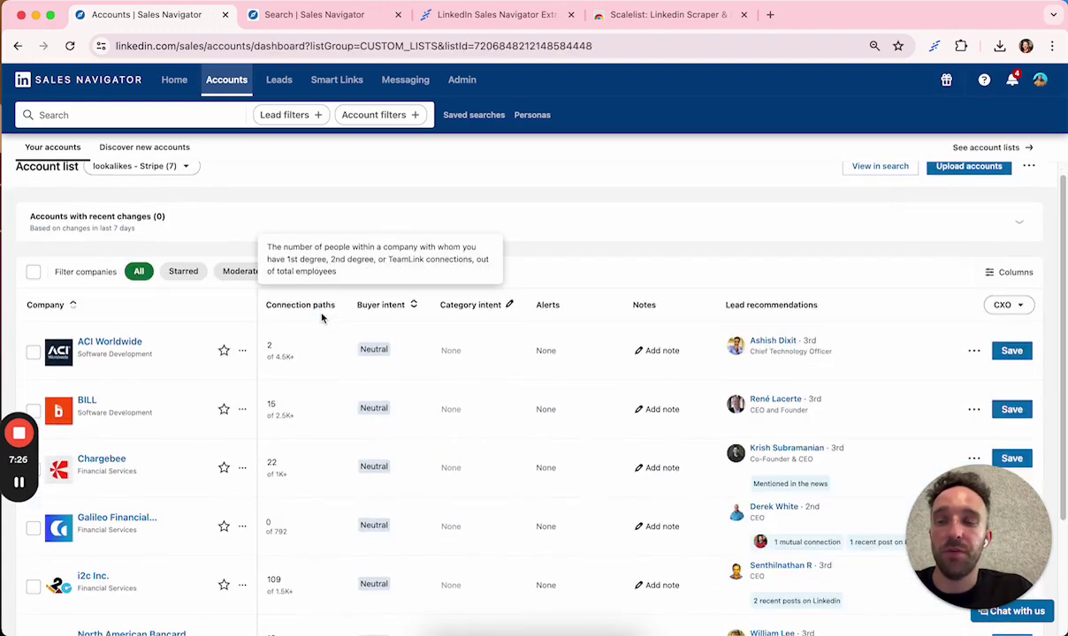
scroll(402, 446, down, 3)
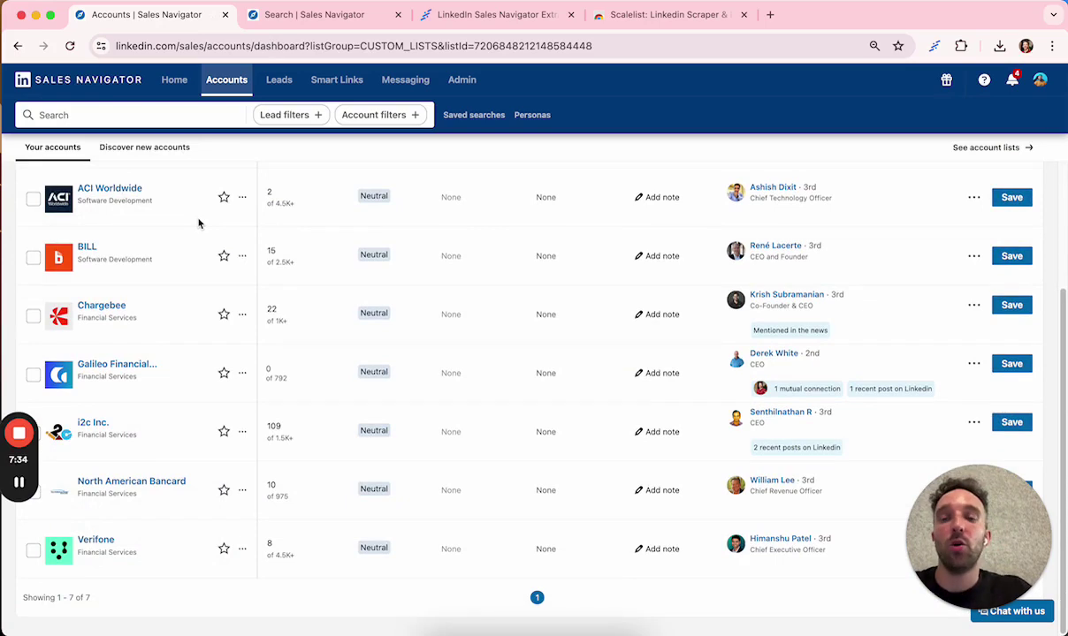
Open the lead filters and include the account list "lookalikes - Stripe" in the lead search.
click(288, 115)
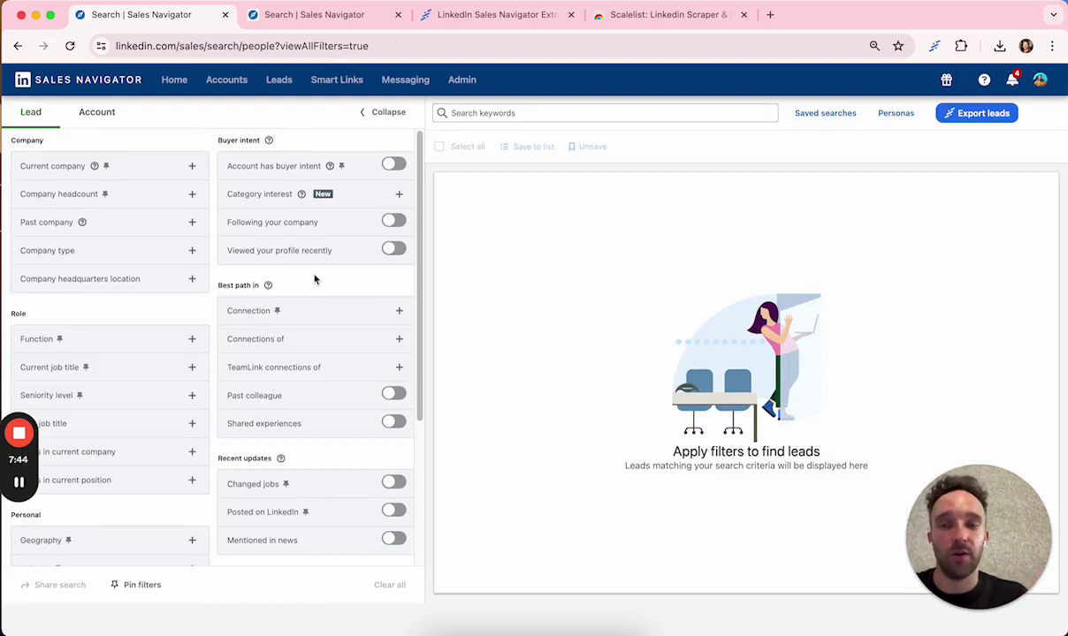
scroll(330, 278, down, 3)
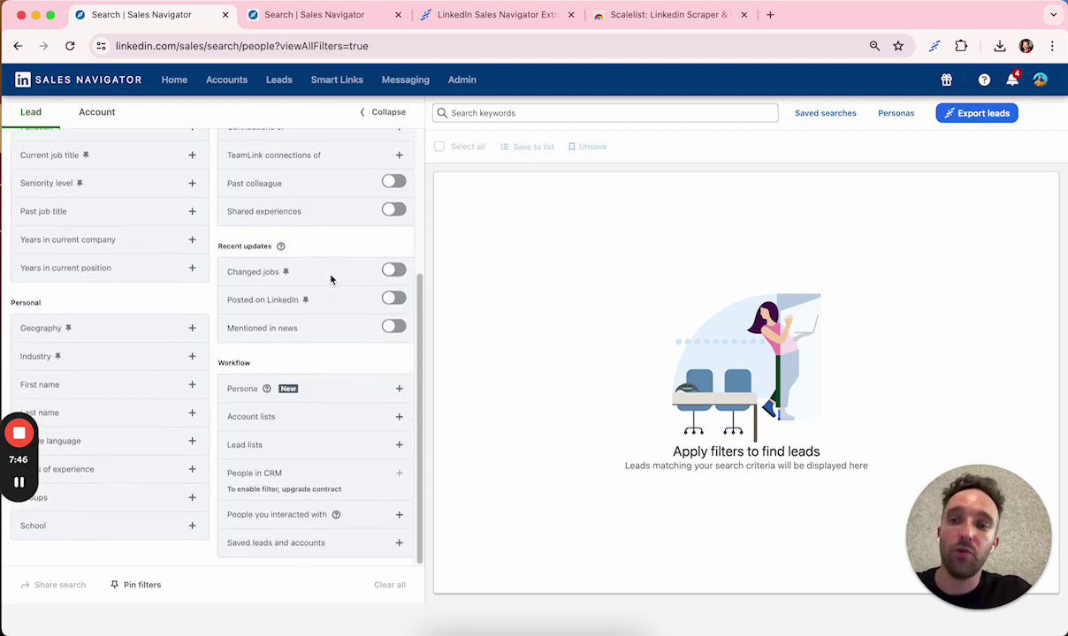
click(272, 421)
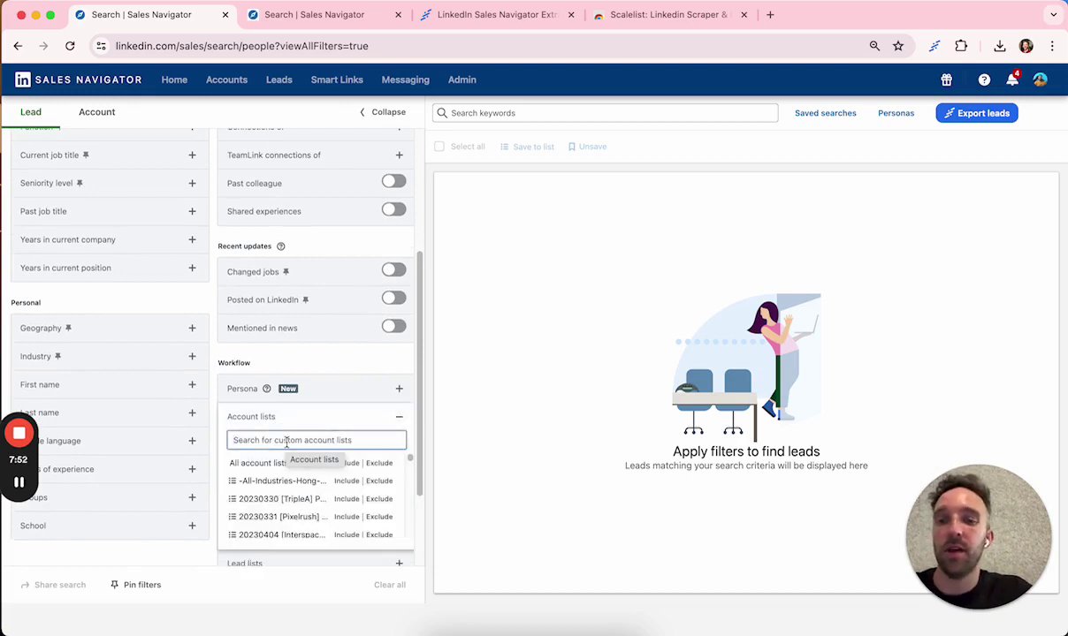
text(Looka)
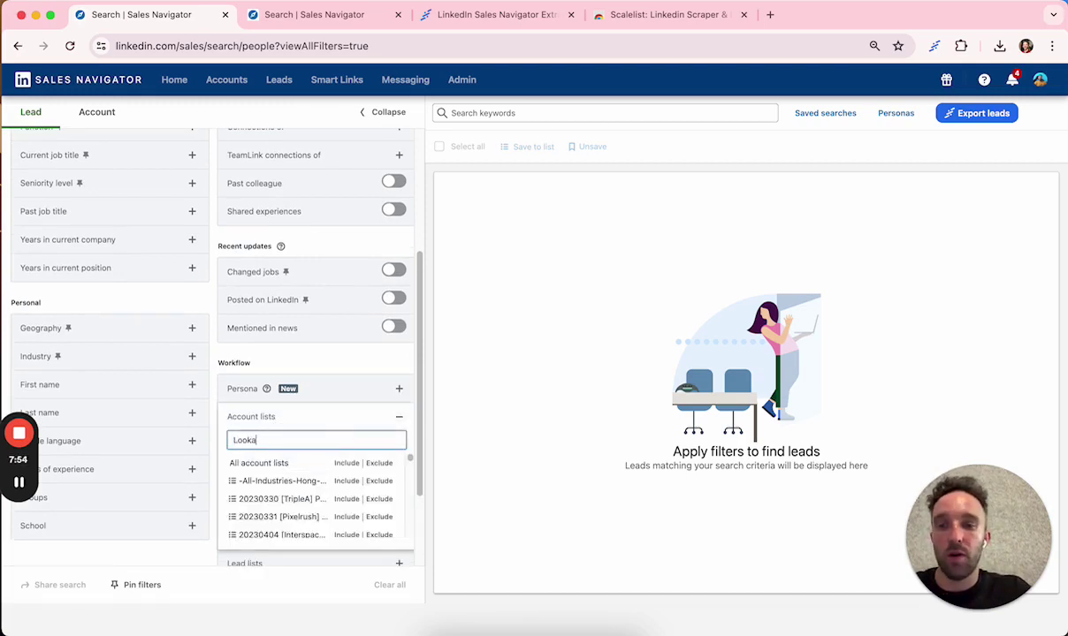
text(likes)
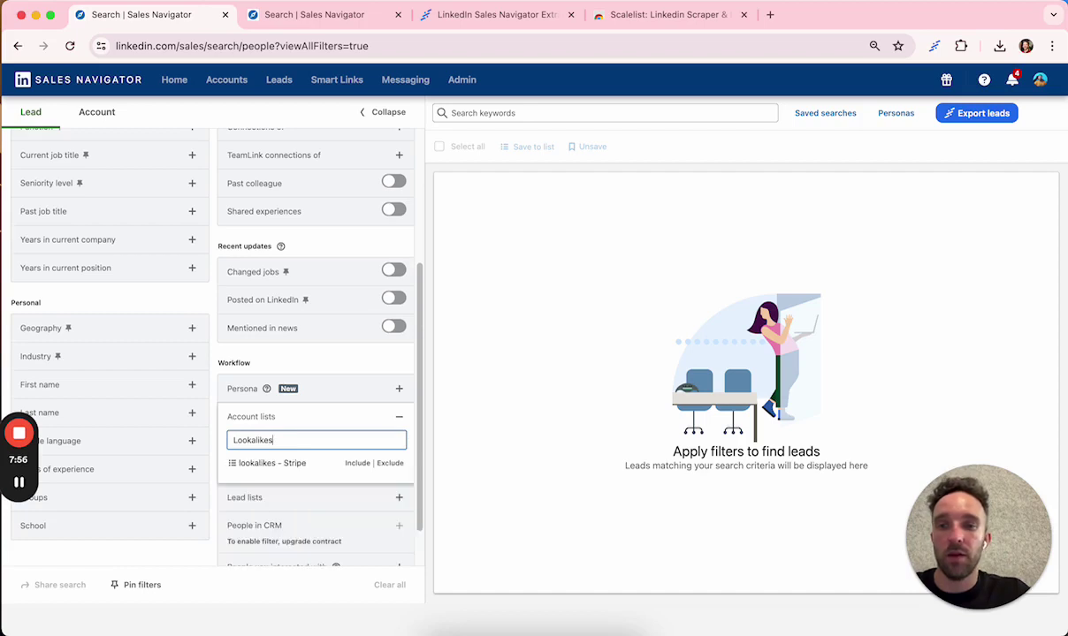
click(355, 464)
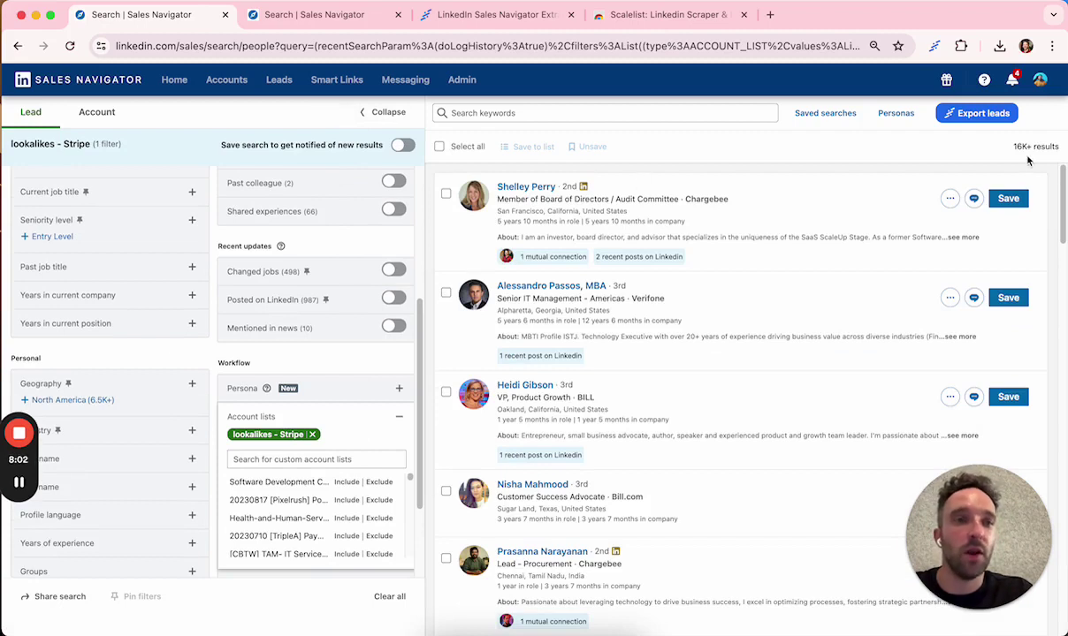
click(968, 157)
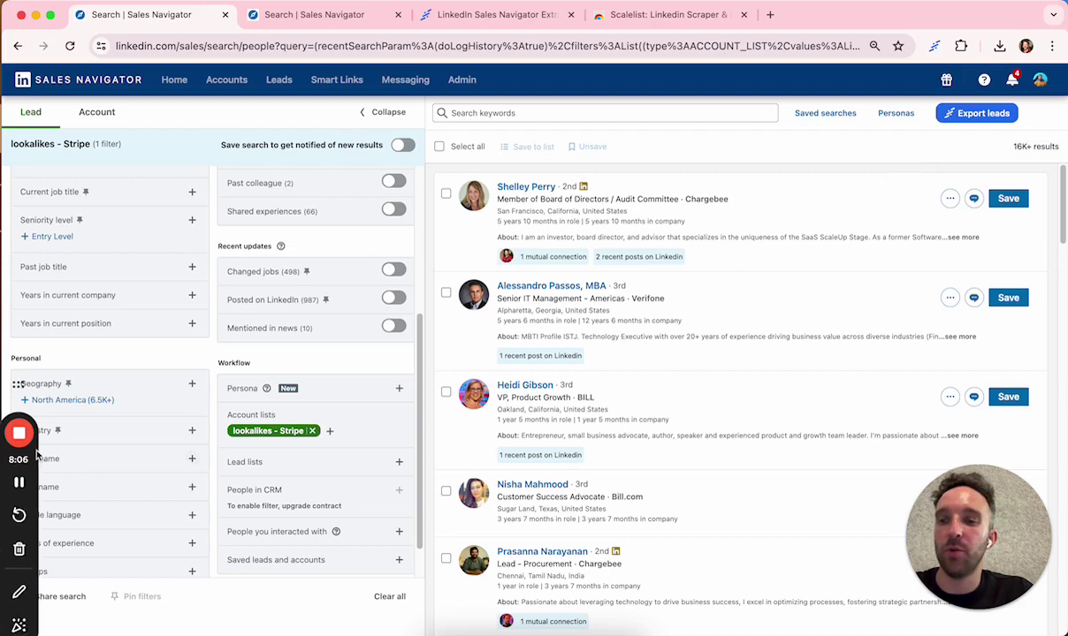
drag(19, 459, 729, 394)
drag(796, 382, 1050, 327)
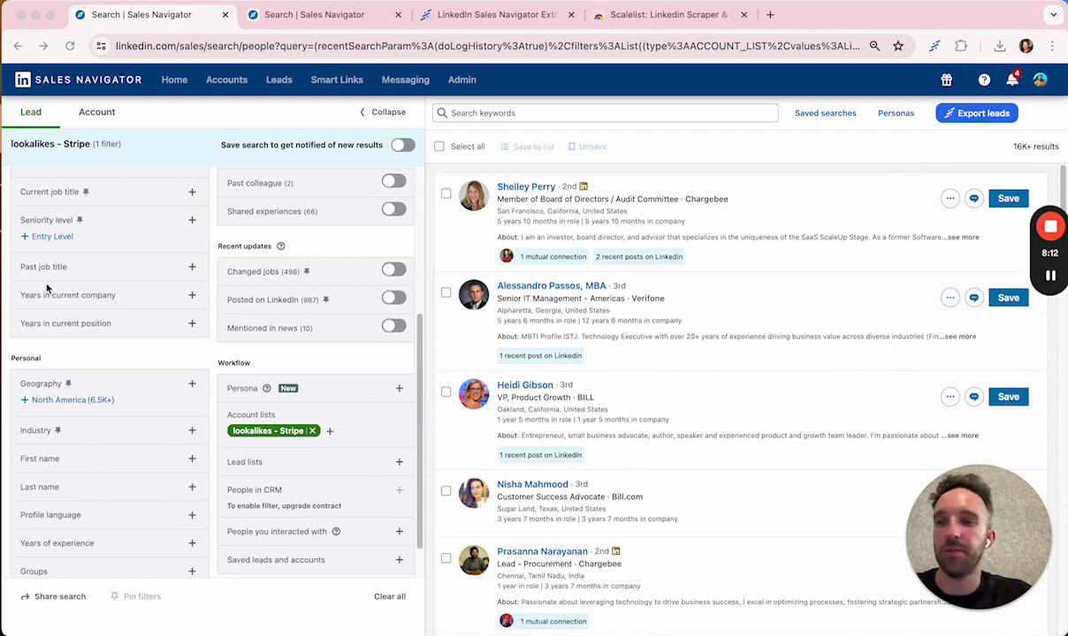
Add the exact phrase "head of product", in quotation marks, as the current job title filter.
scroll(53, 289, up, 5)
scroll(156, 361, down, 2)
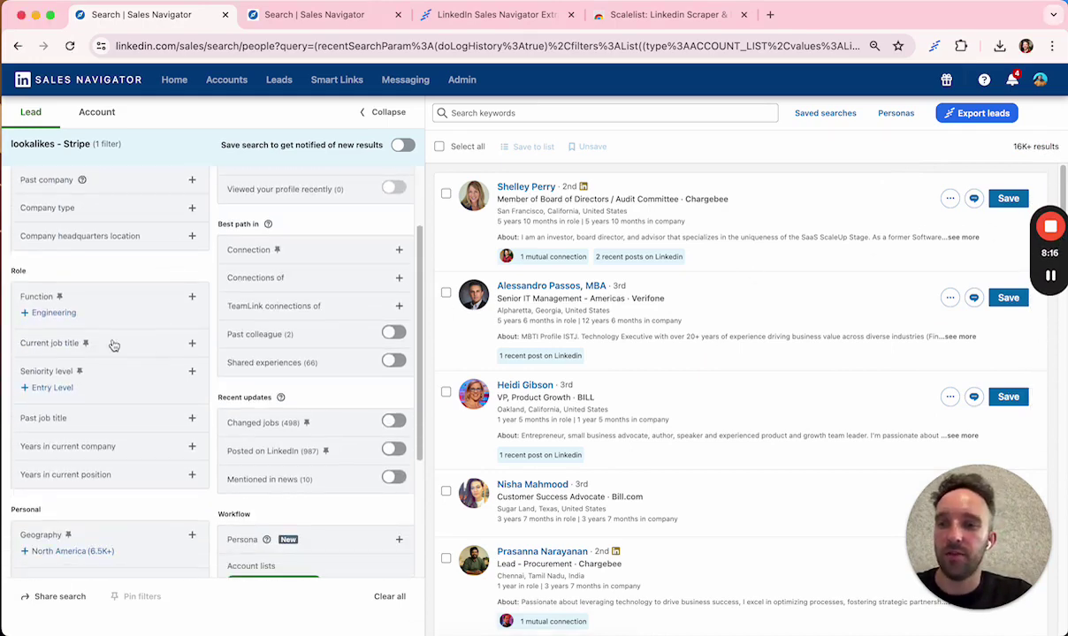
click(113, 344)
click(113, 345)
click(116, 347)
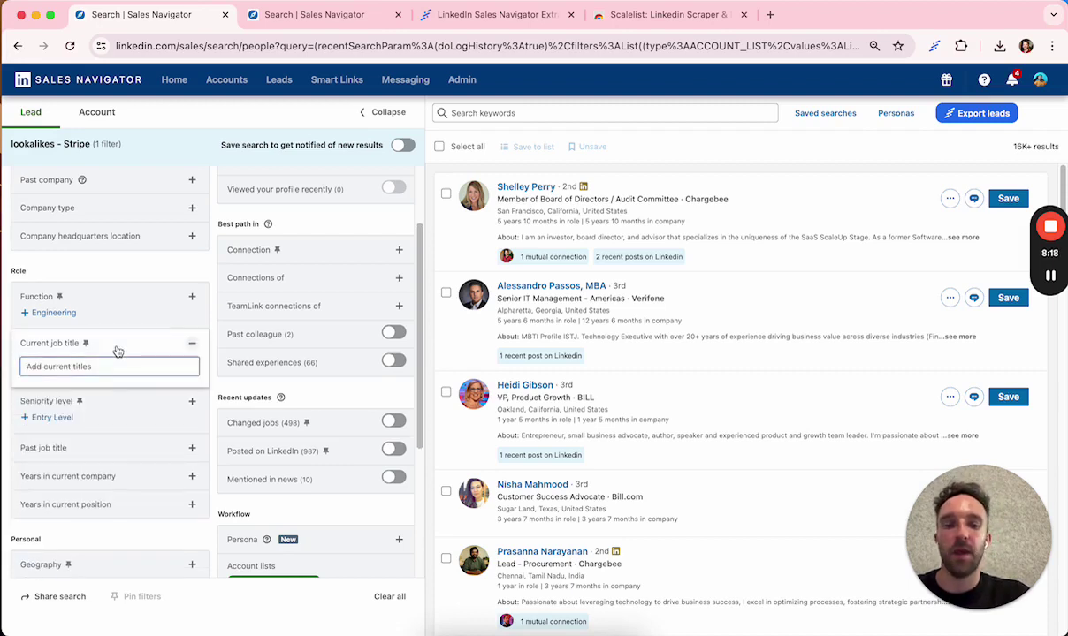
text("head)
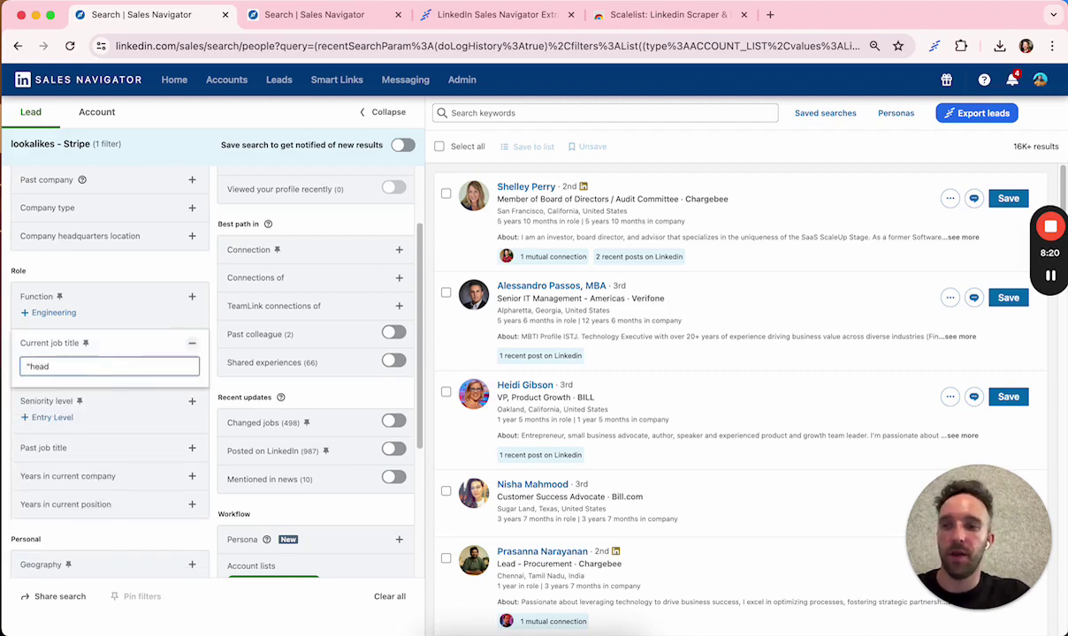
text( of product")
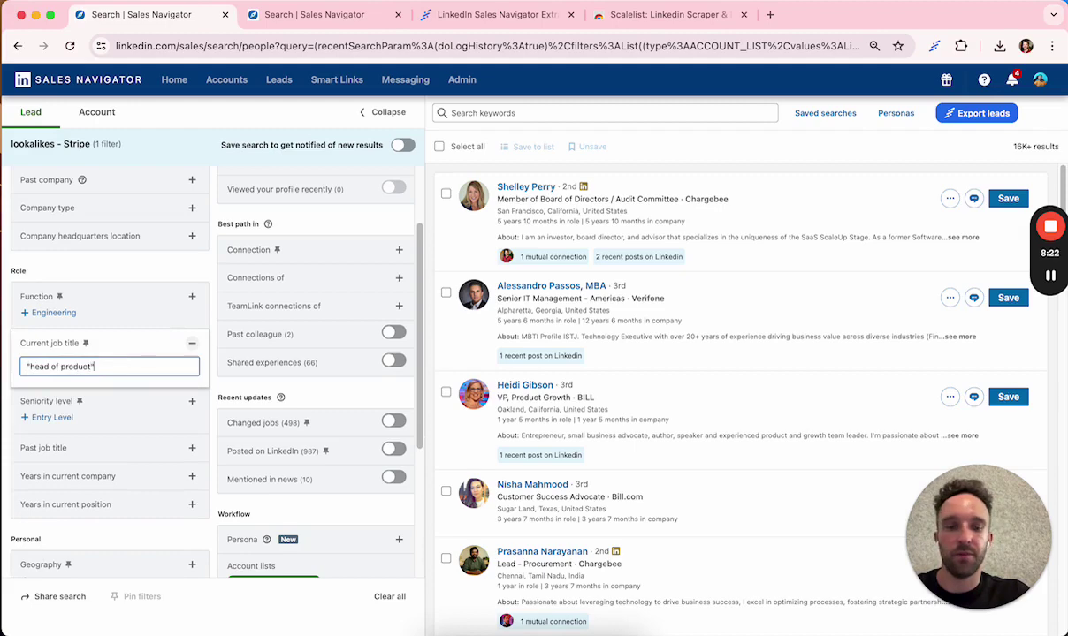
key(Return)
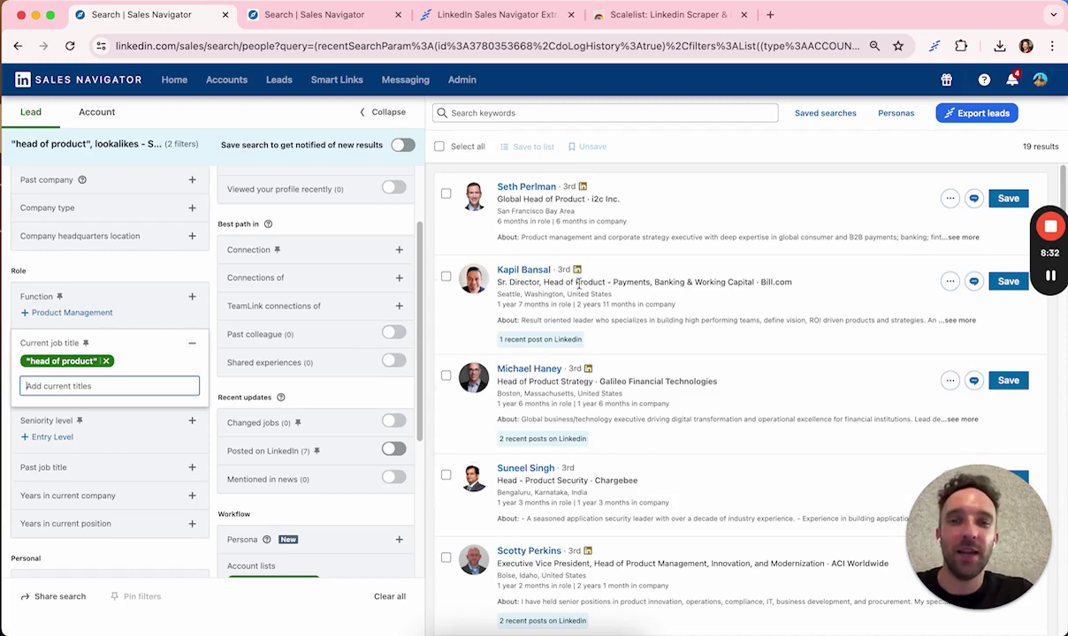
Look through the matching leads and include the United States in the Geography filter.
scroll(591, 210, down, 5)
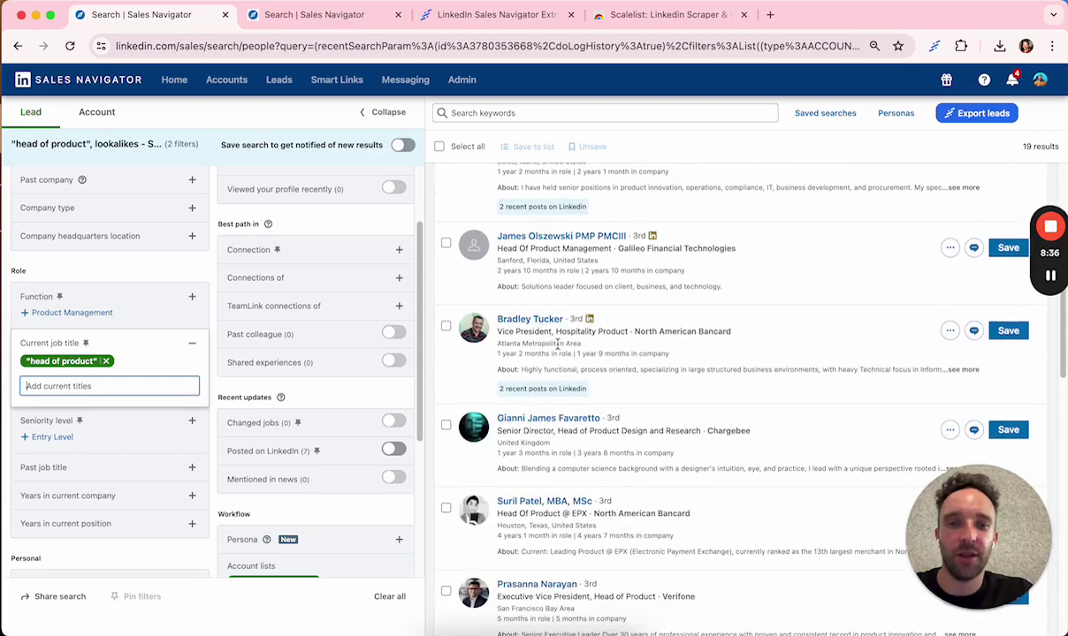
scroll(536, 318, down, 2)
scroll(542, 373, down, 7)
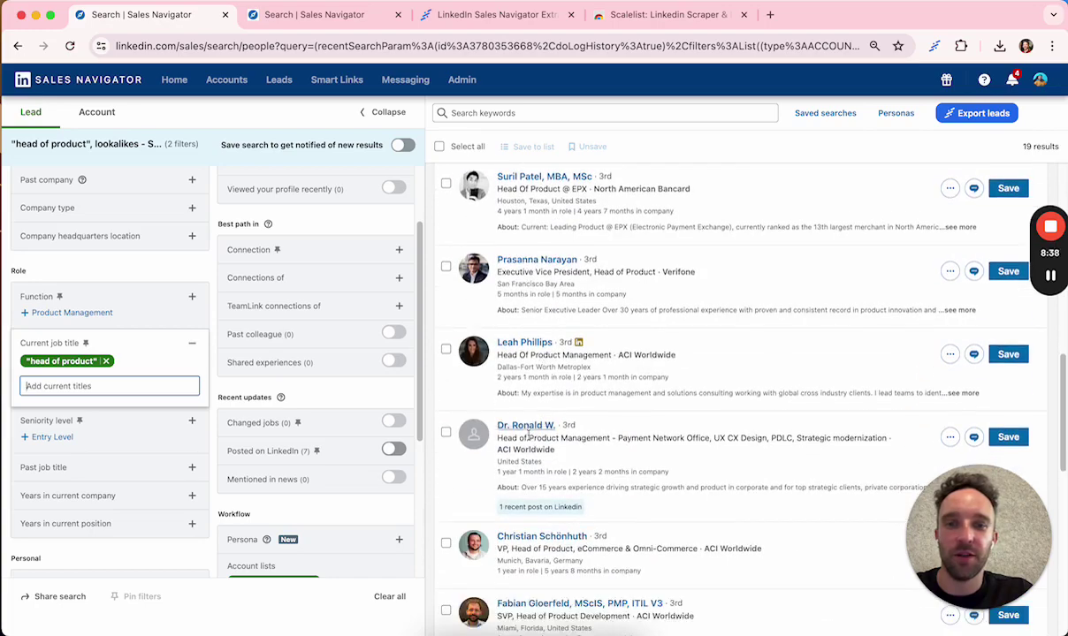
scroll(642, 397, up, 14)
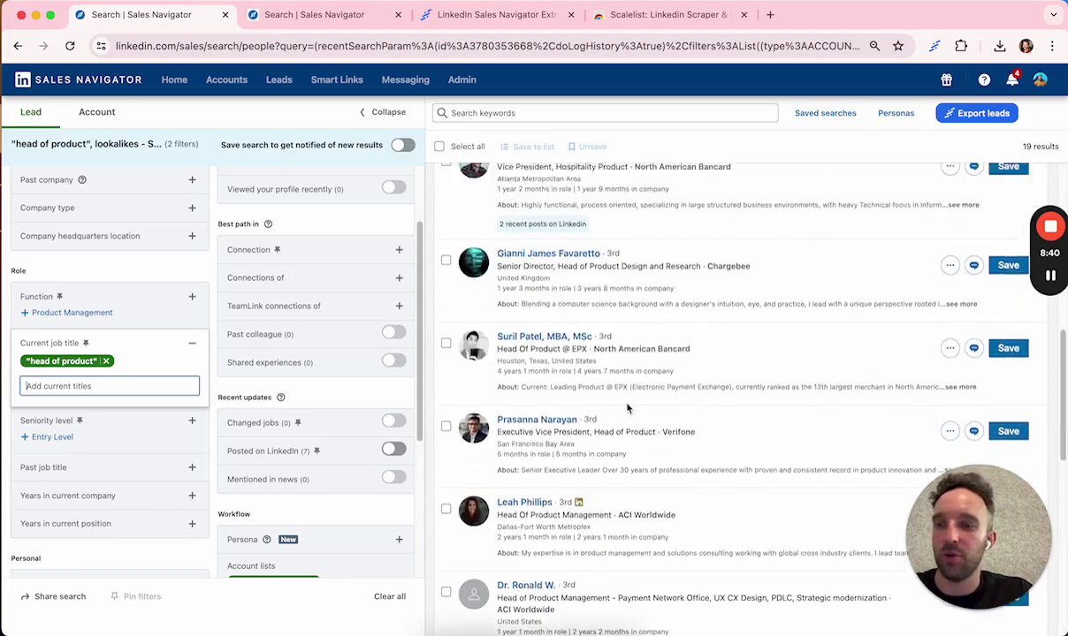
scroll(129, 381, down, 3)
scroll(187, 317, up, 1)
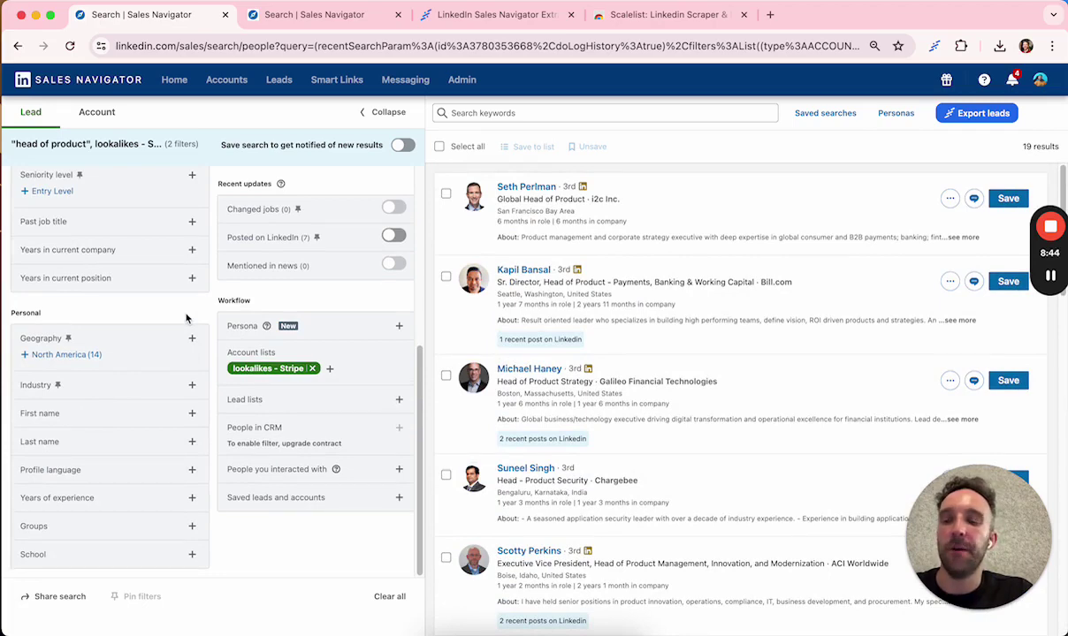
click(131, 345)
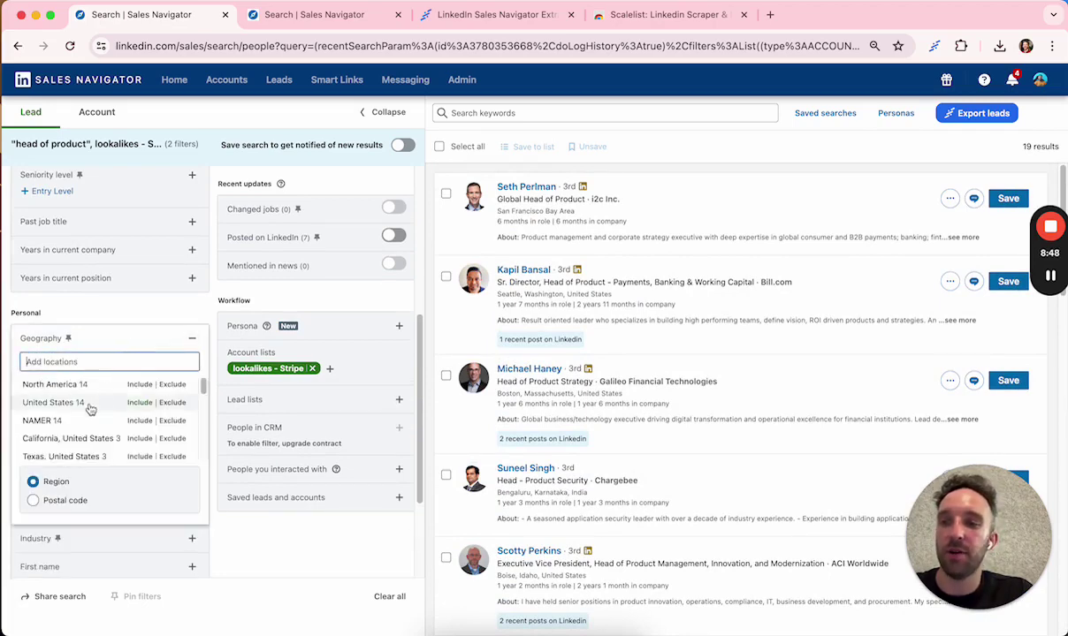
click(130, 404)
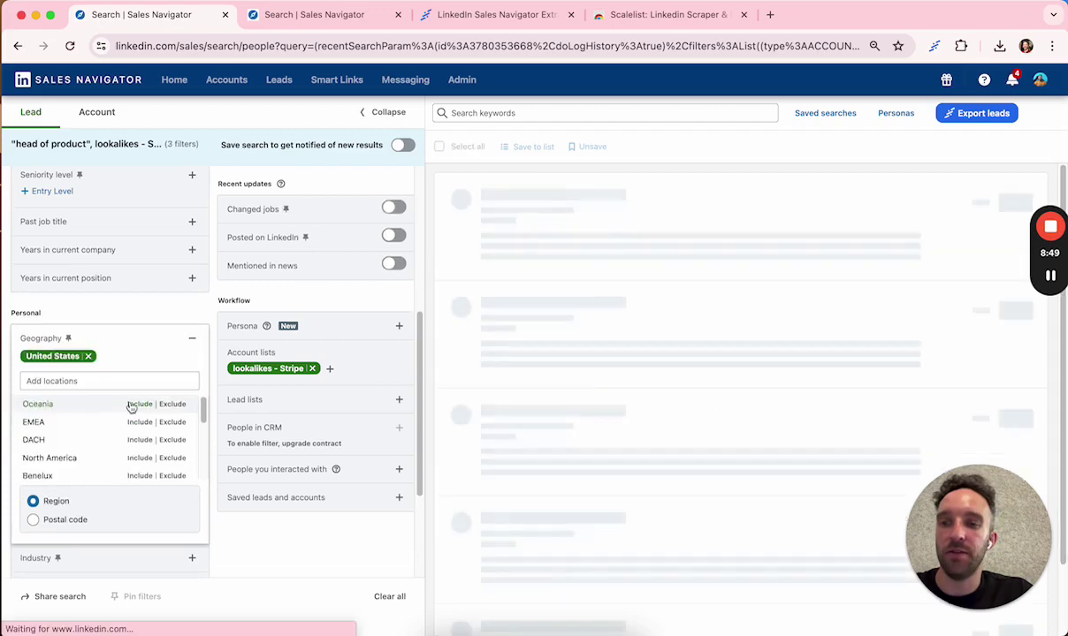
click(277, 543)
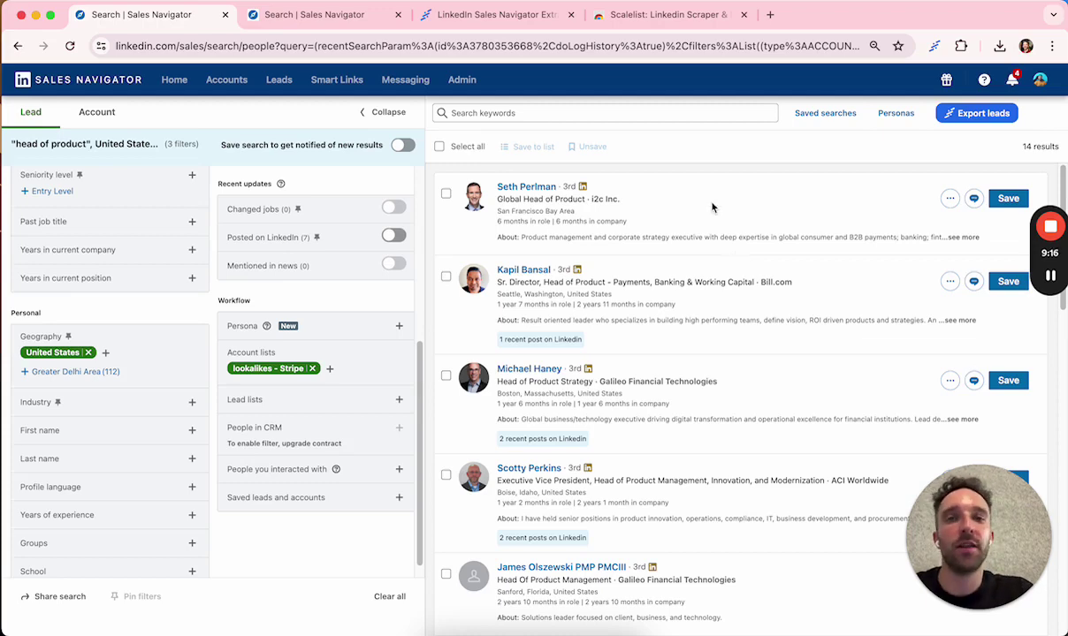
View the Scalelist website and its Chrome Web Store extension page, and return to the filtered lead search.
click(499, 16)
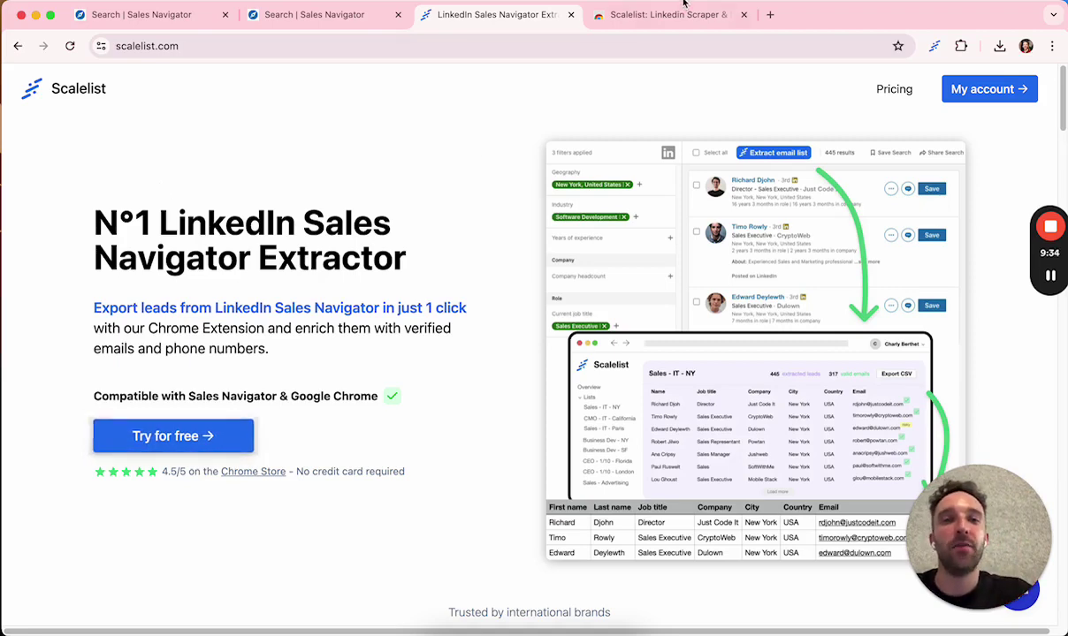
click(649, 14)
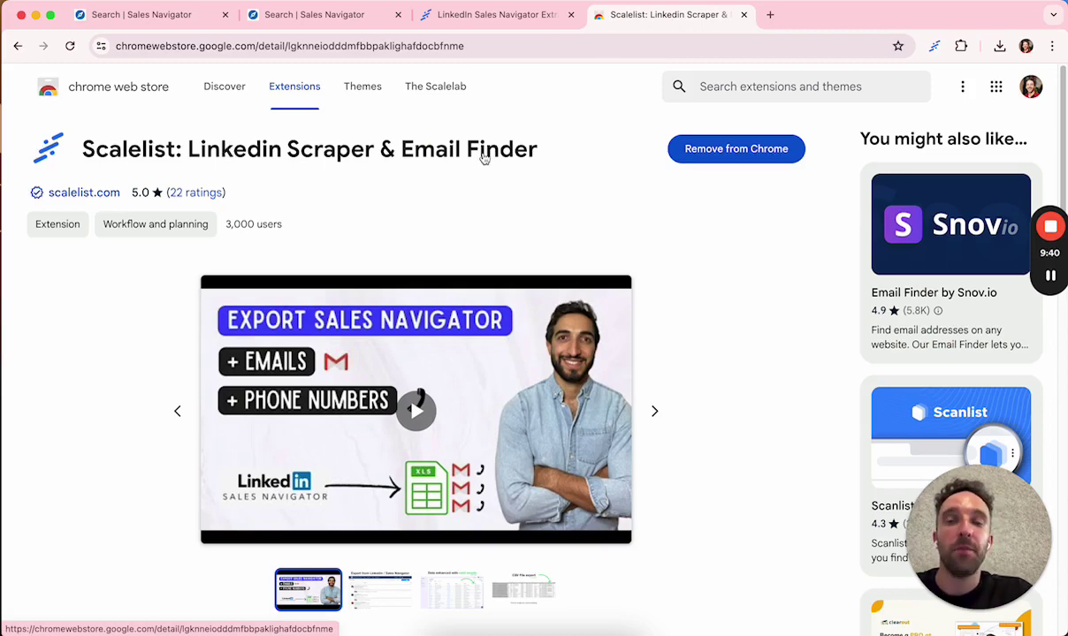
click(141, 15)
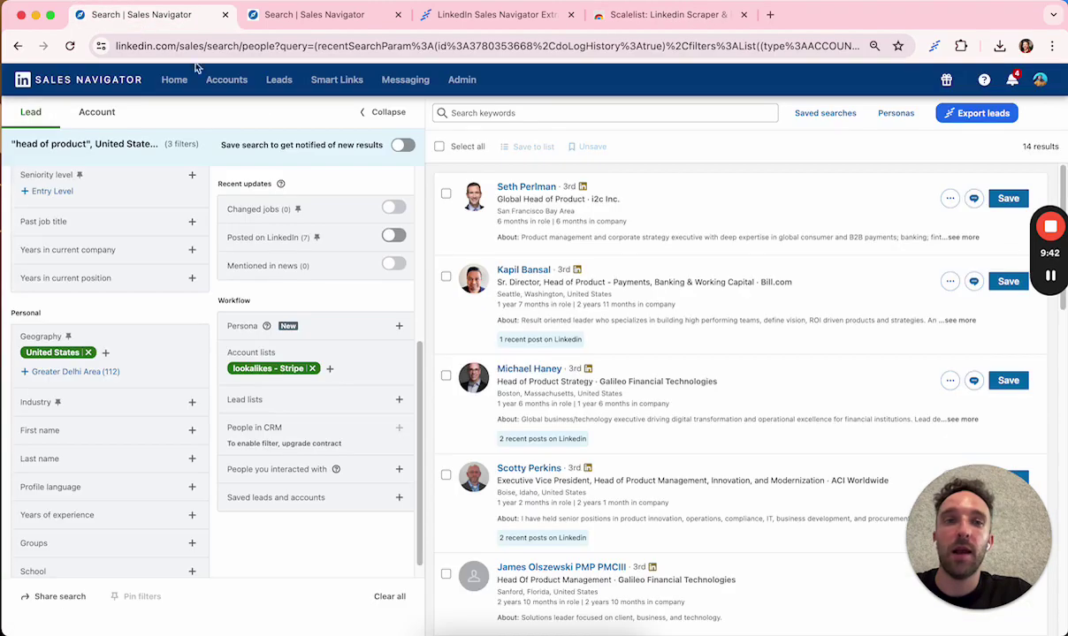
Export the filtered leads to Scalelist and check the valid and risky email counts once the extraction finishes.
click(976, 124)
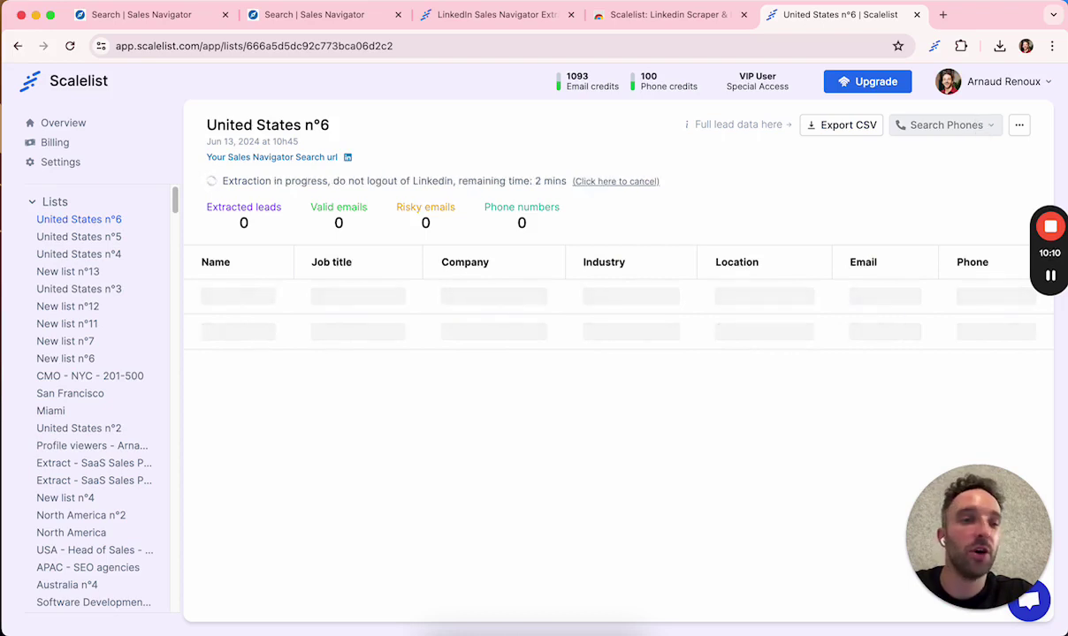
mouse_move(1054, 285)
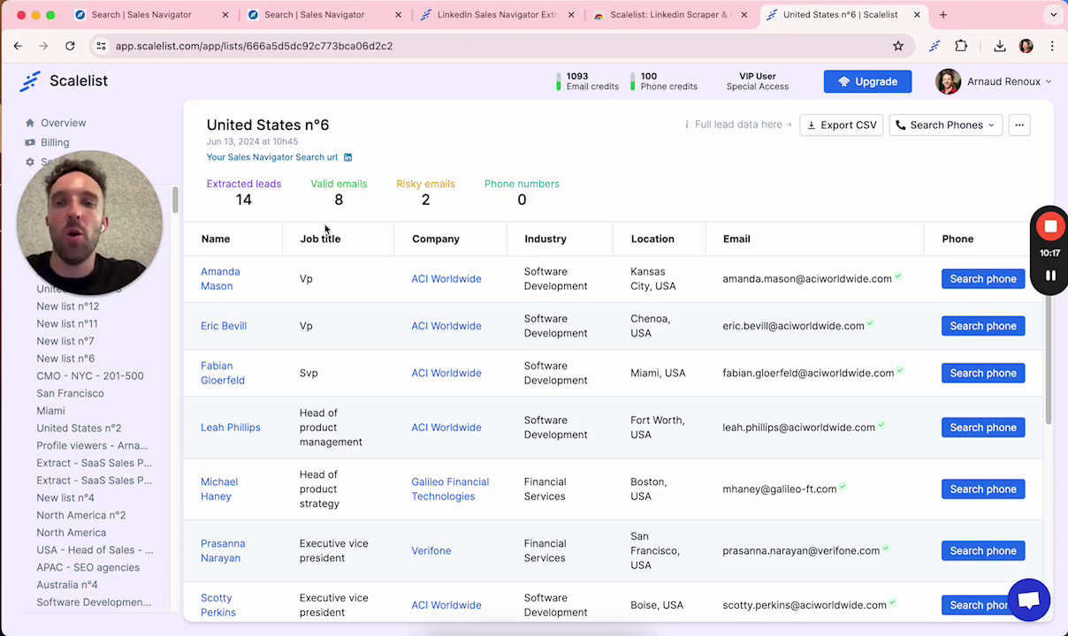
double_click(335, 201)
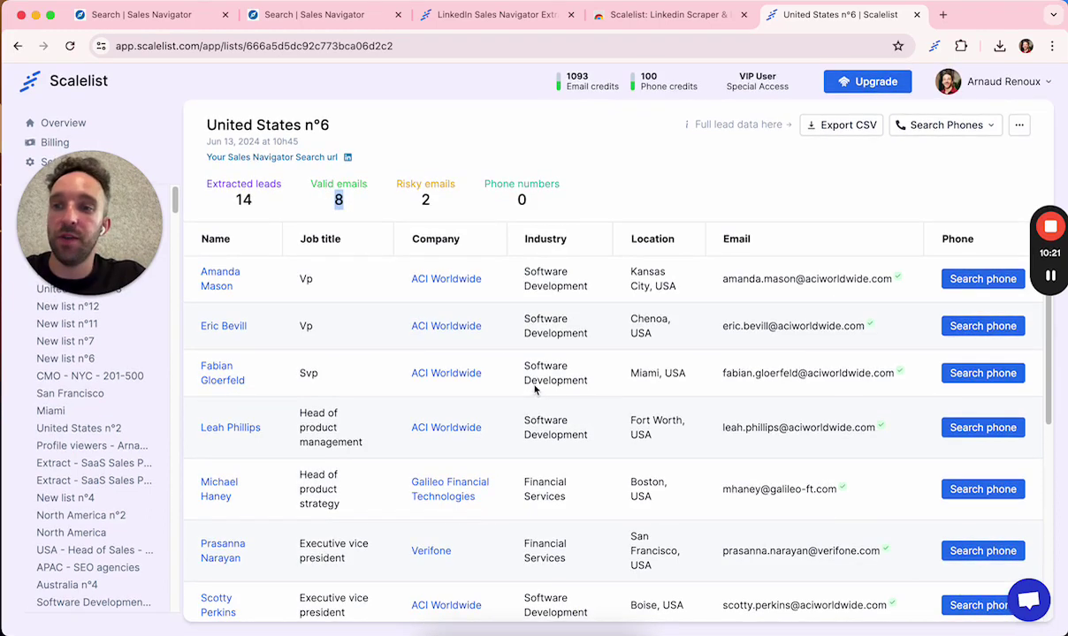
double_click(429, 201)
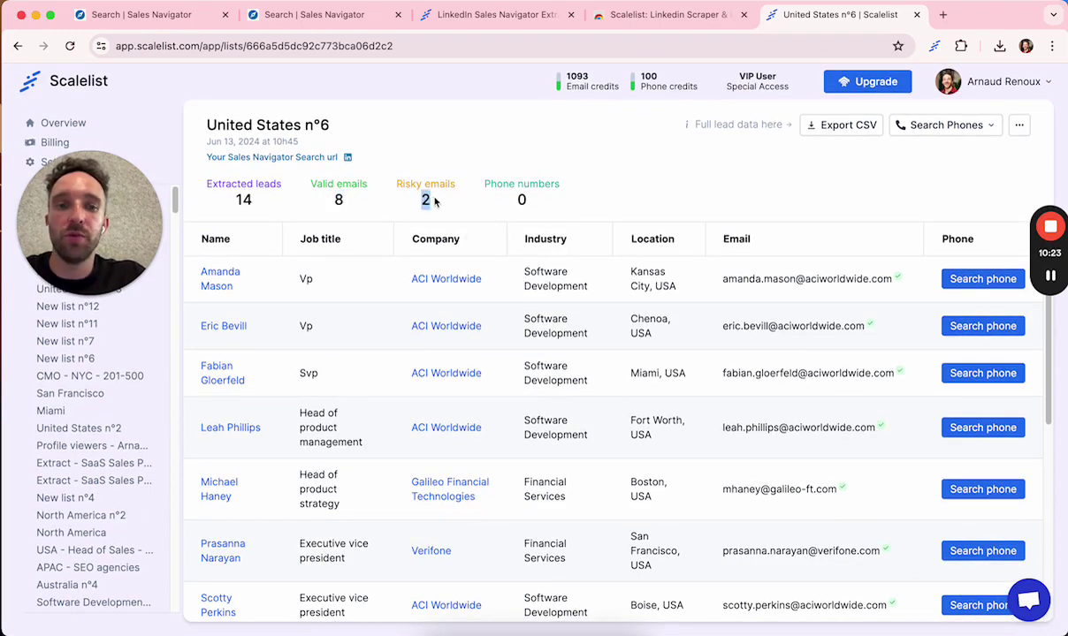
click(628, 193)
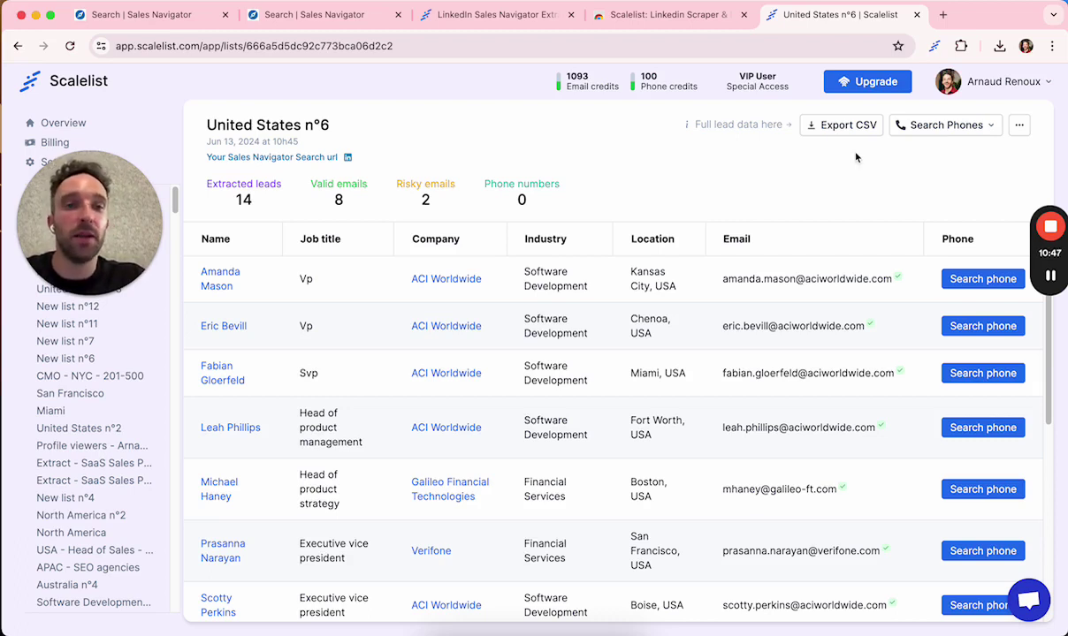
Export all leads of the extracted Scalelist list as a CSV and open the downloaded file in Numbers.
click(856, 129)
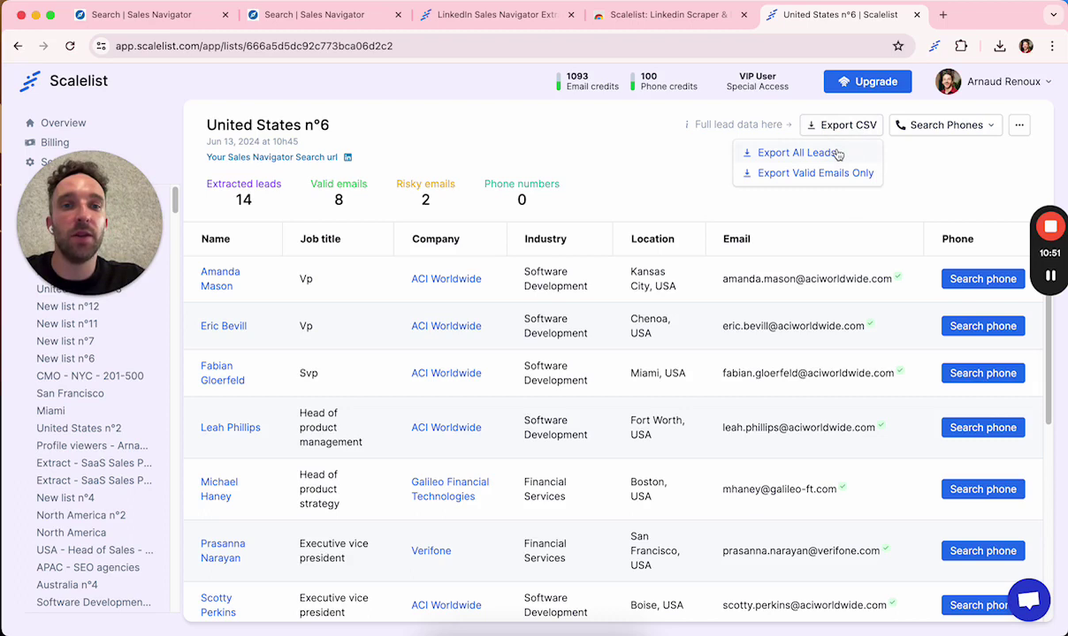
click(837, 154)
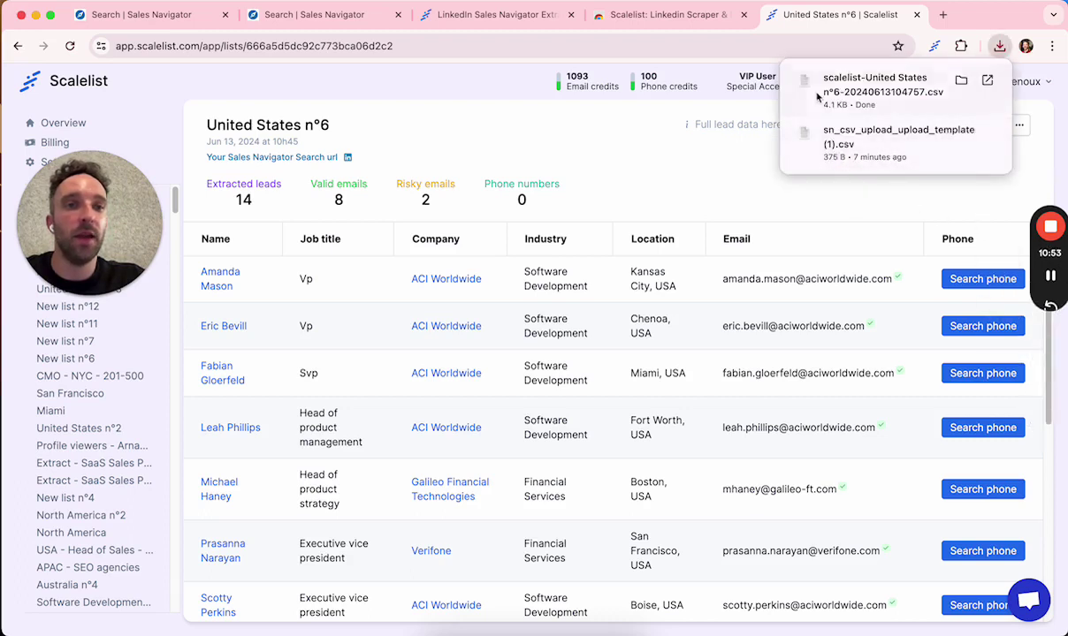
click(1049, 276)
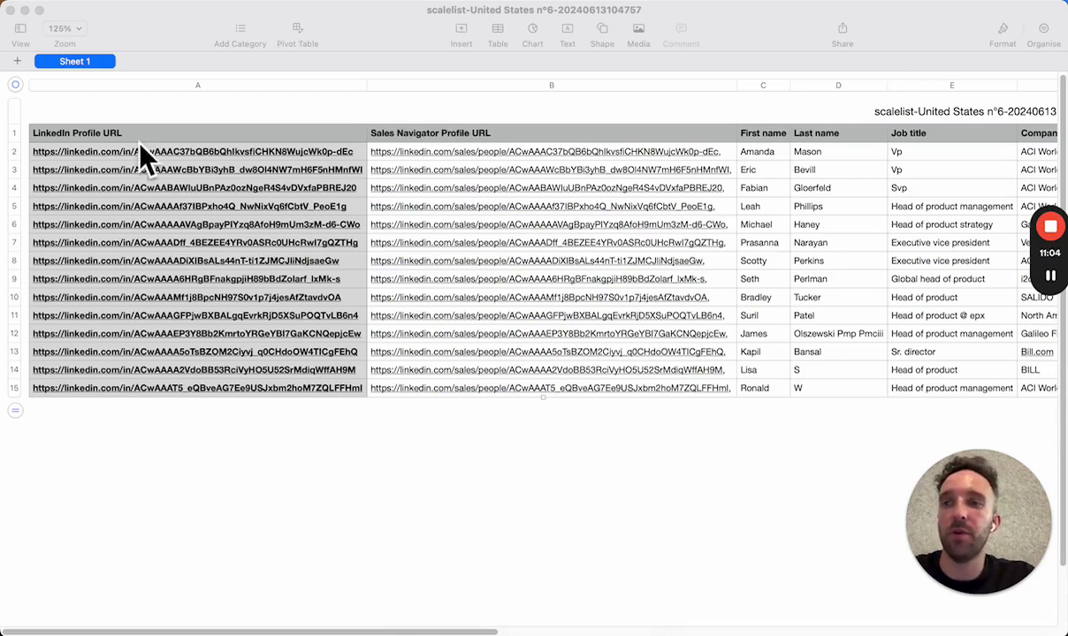
Examine the columns of the exported CSV, from the profile URLs across to Website, Email, Email Status and Phone.
scroll(450, 147, right, 5)
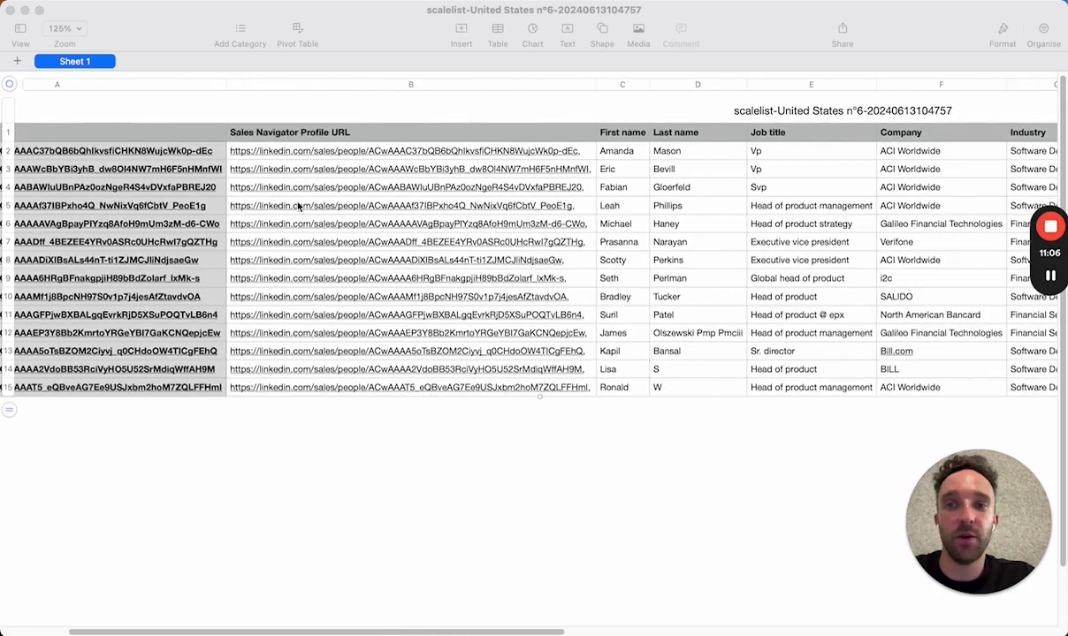
scroll(299, 206, right, 4)
scroll(298, 206, right, 5)
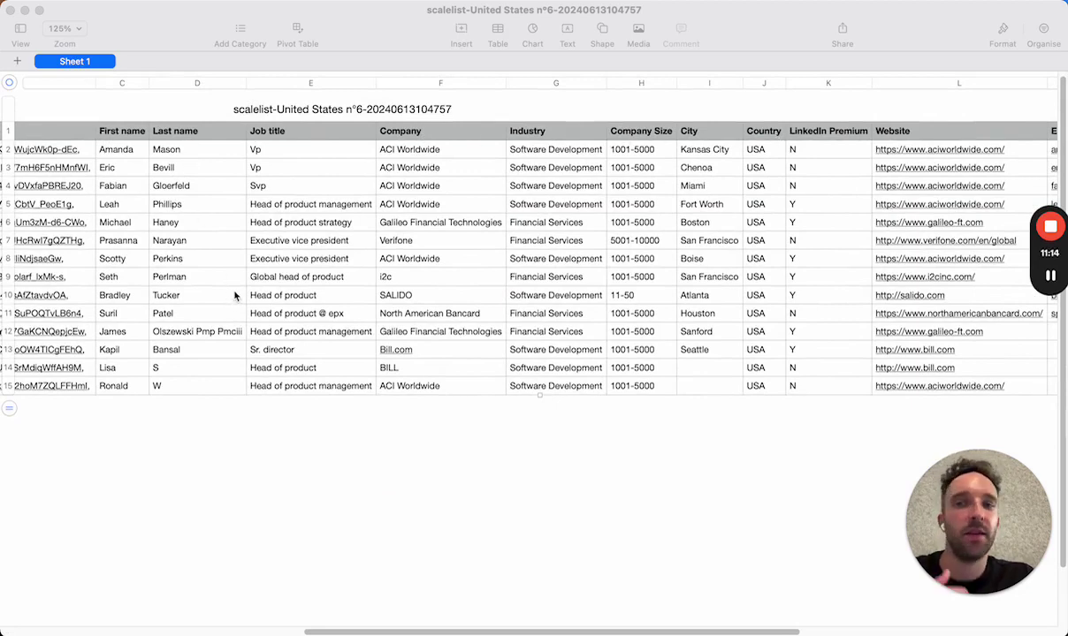
scroll(235, 296, right, 5)
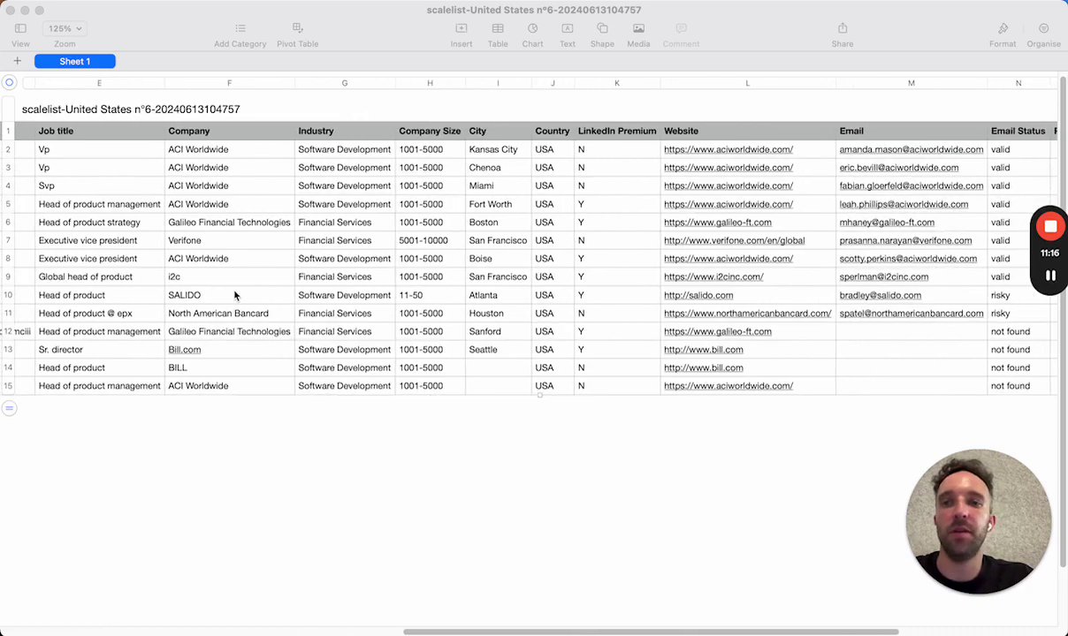
scroll(235, 296, right, 5)
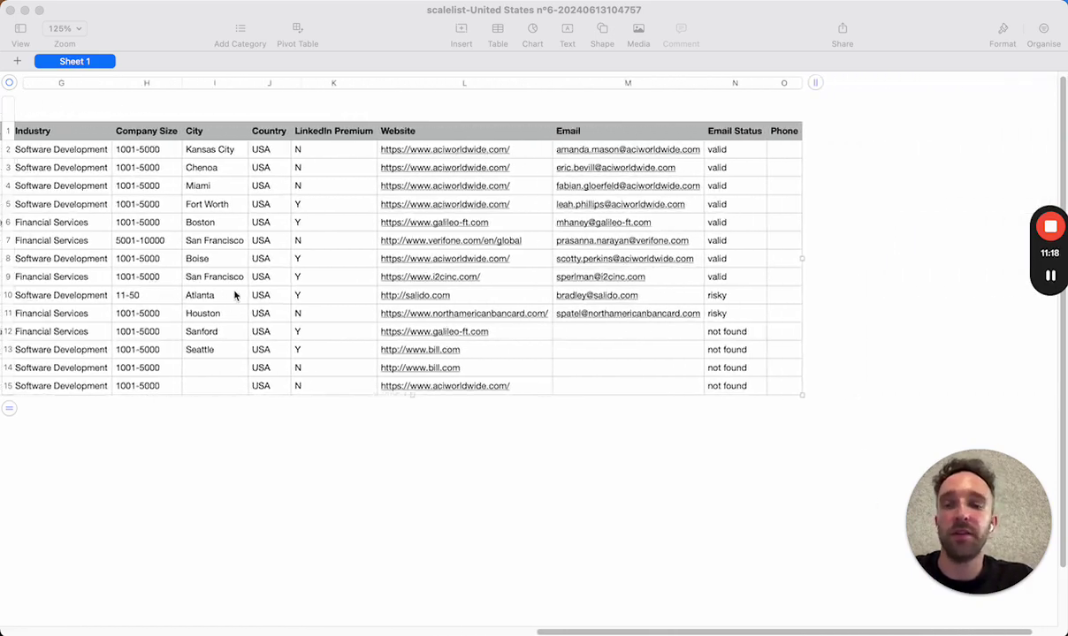
scroll(236, 296, right, 1)
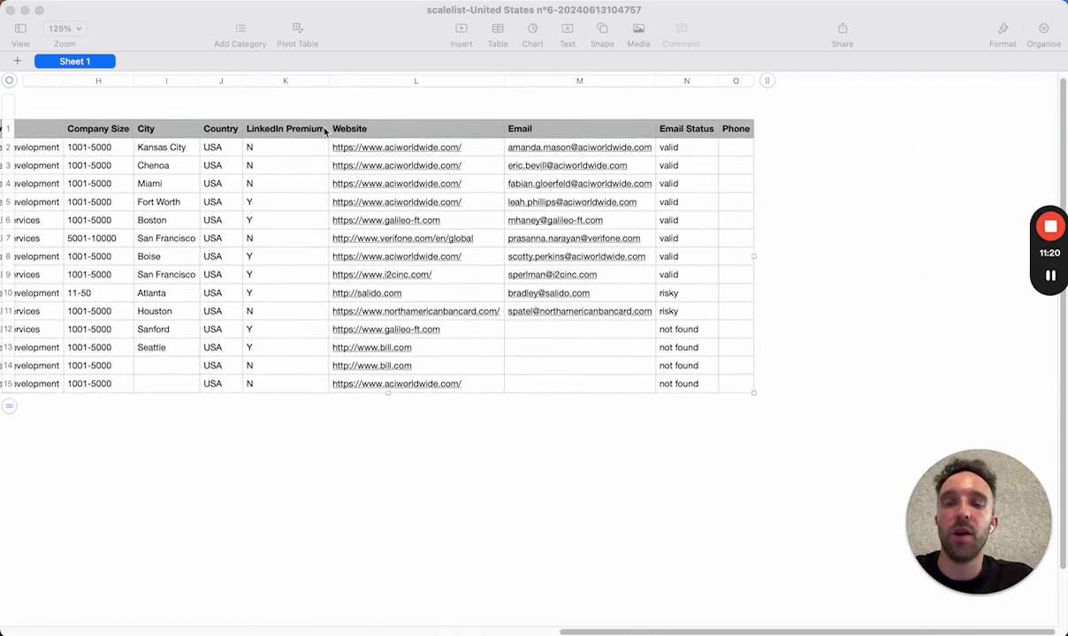